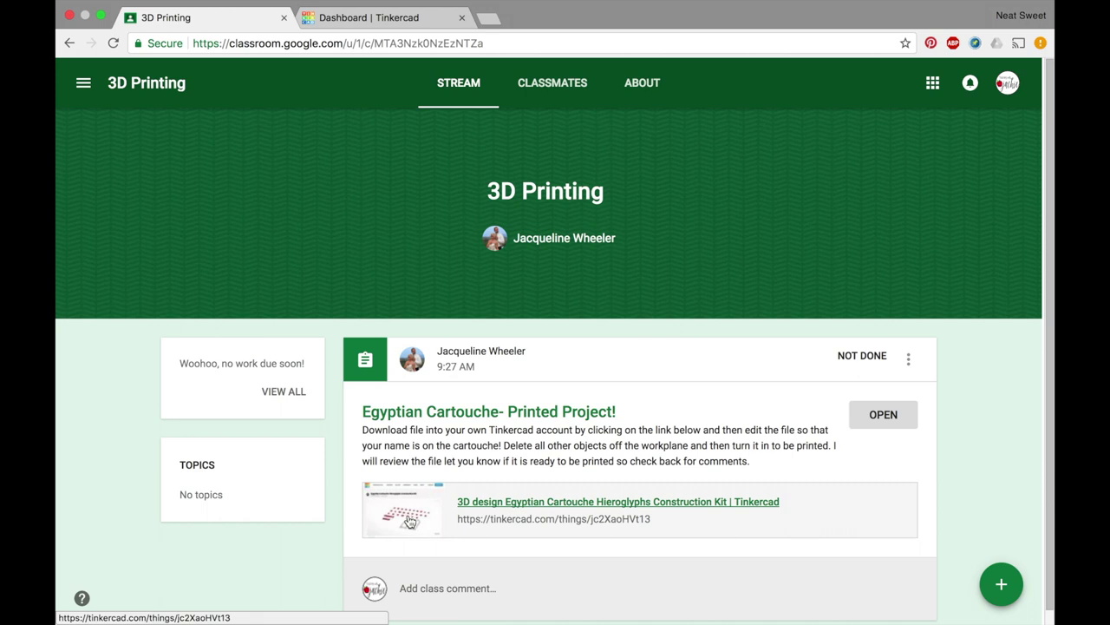
- Open the Egyptian Cartouche Hieroglyphs Construction Kit from the class stream and Copy & Tinker it
left_click(369, 17)
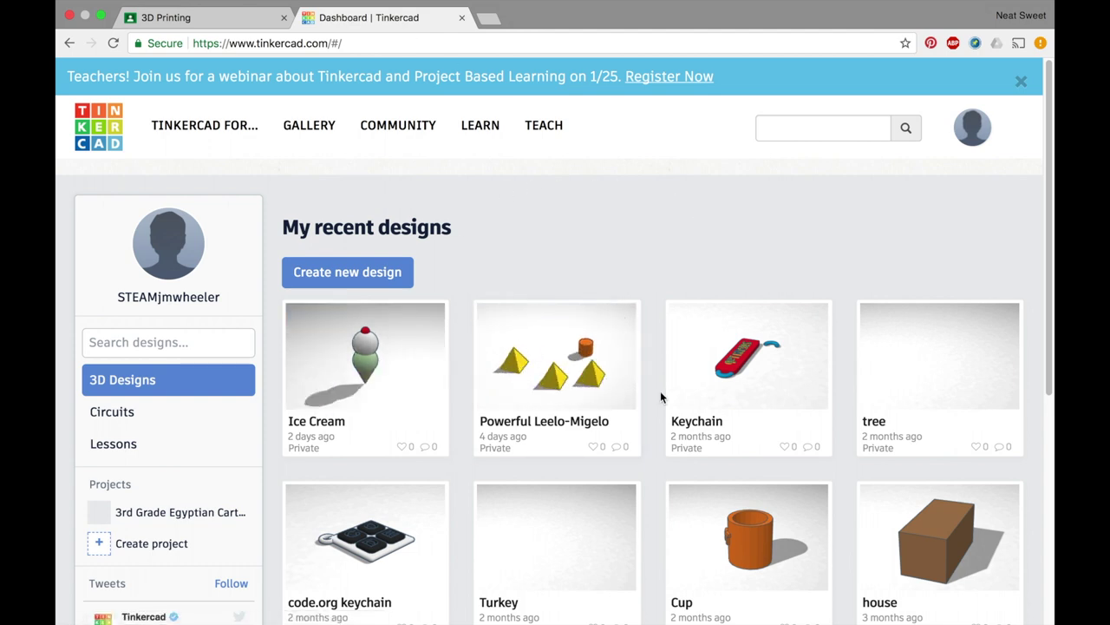
left_click(186, 18)
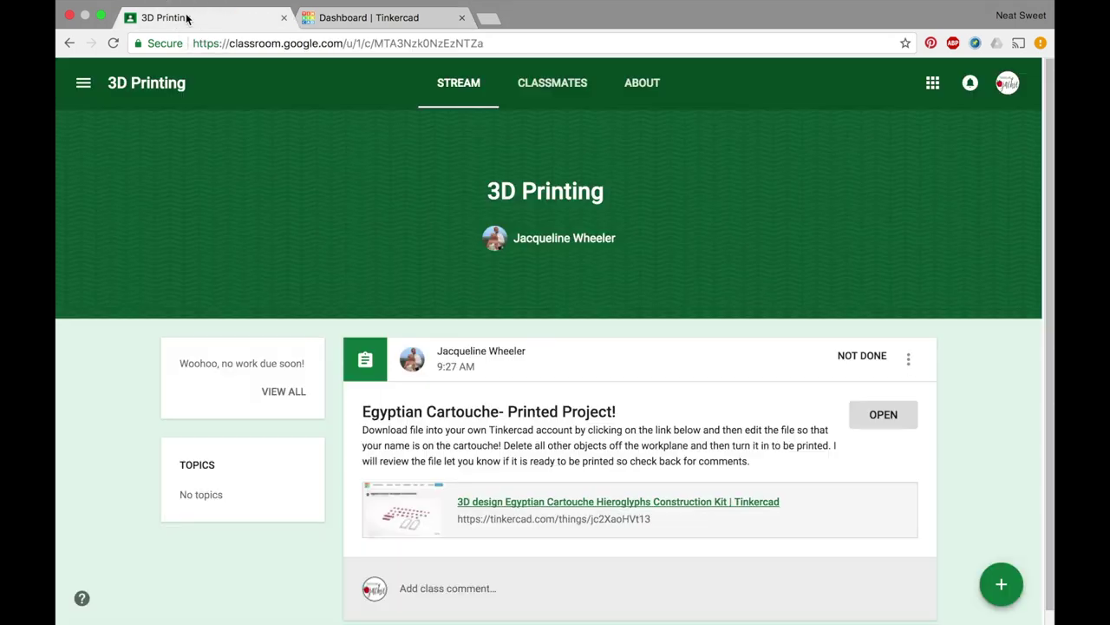
left_click(411, 509)
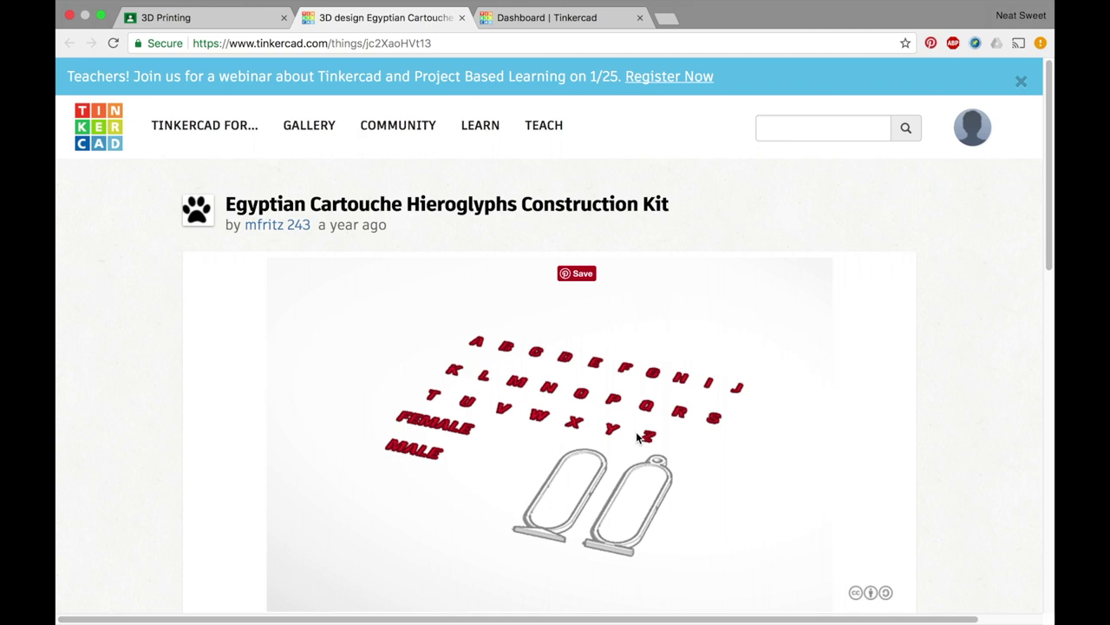
left_click_drag(1048, 231, 1031, 347)
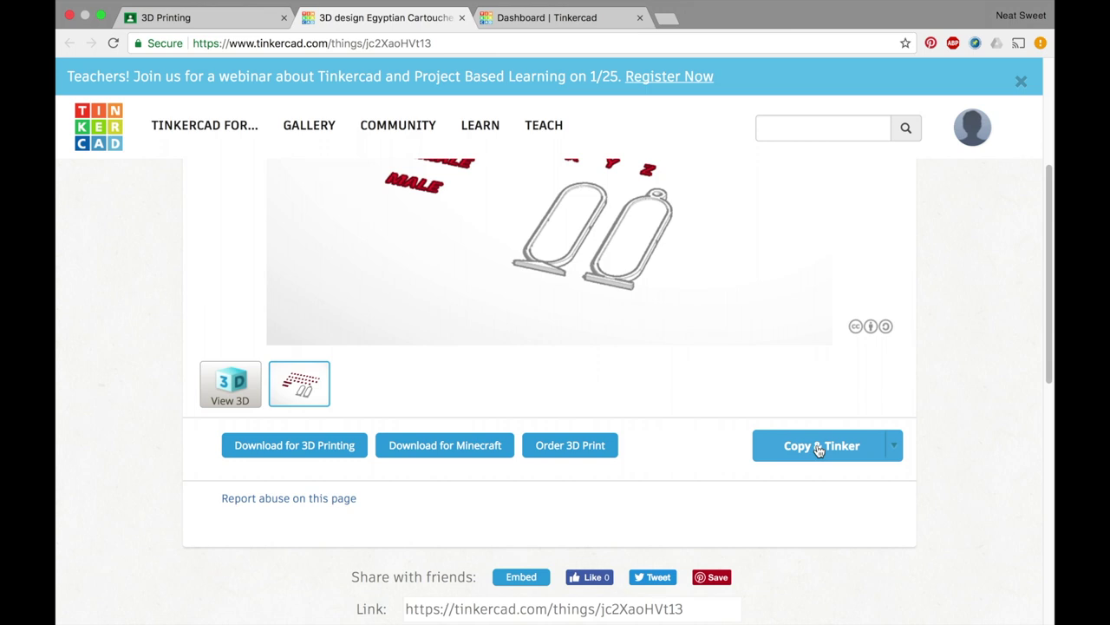
left_click(819, 448)
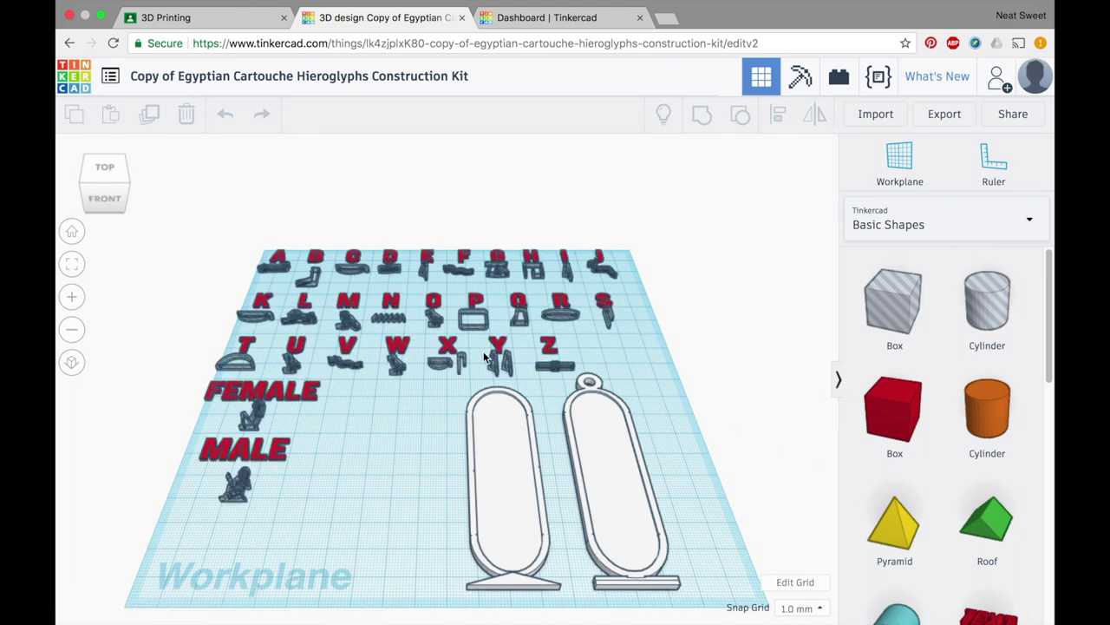
- Retitle the copied design with the student's full name, fixing a typo, then view from above
left_click(408, 77)
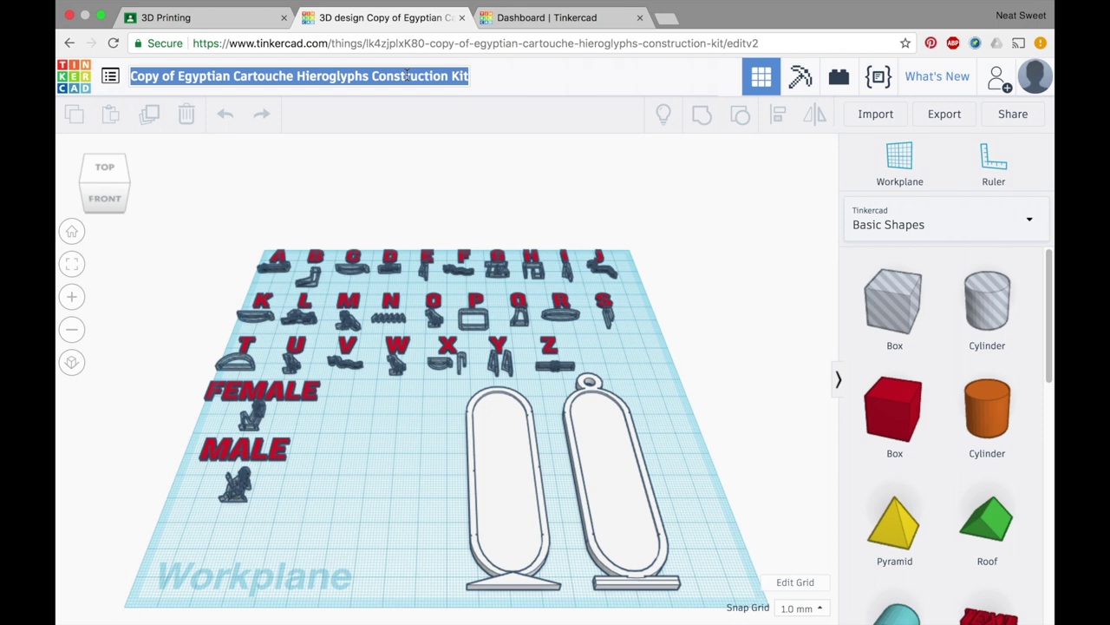
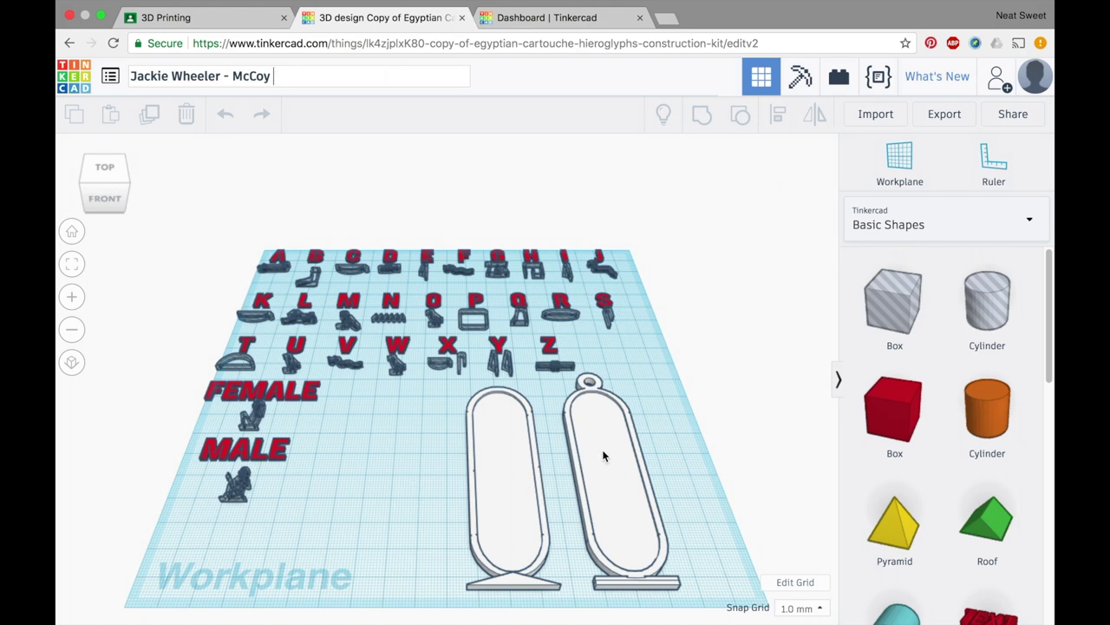
right_click_drag(409, 446, 516, 529)
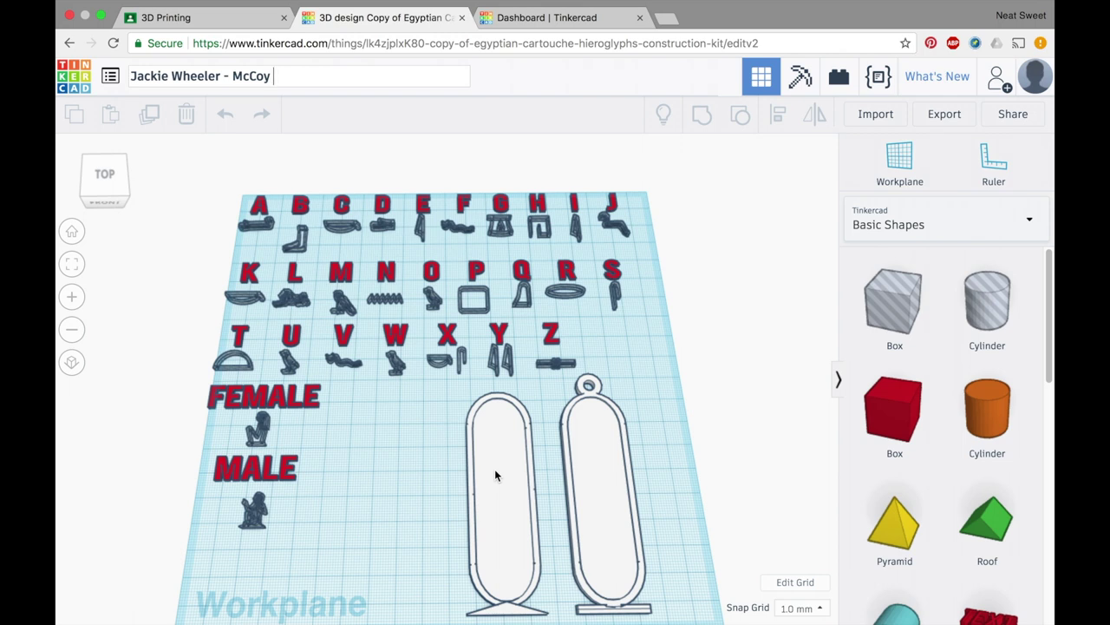
- Delete the right-hand cartouche and move the remaining cartouche to the right
left_click(595, 469)
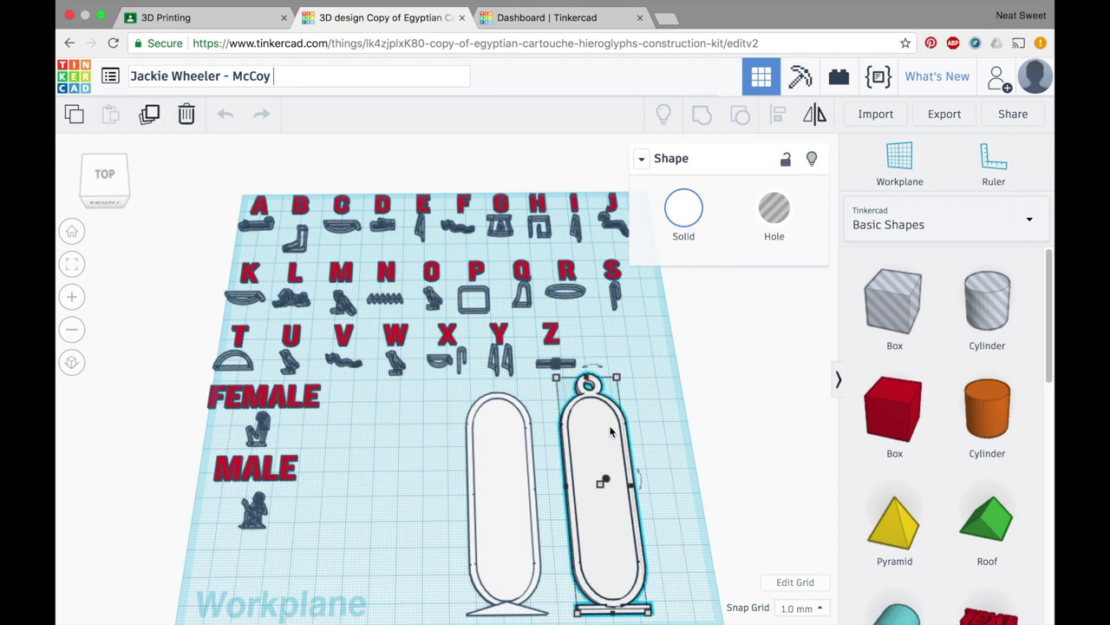
left_click(188, 119)
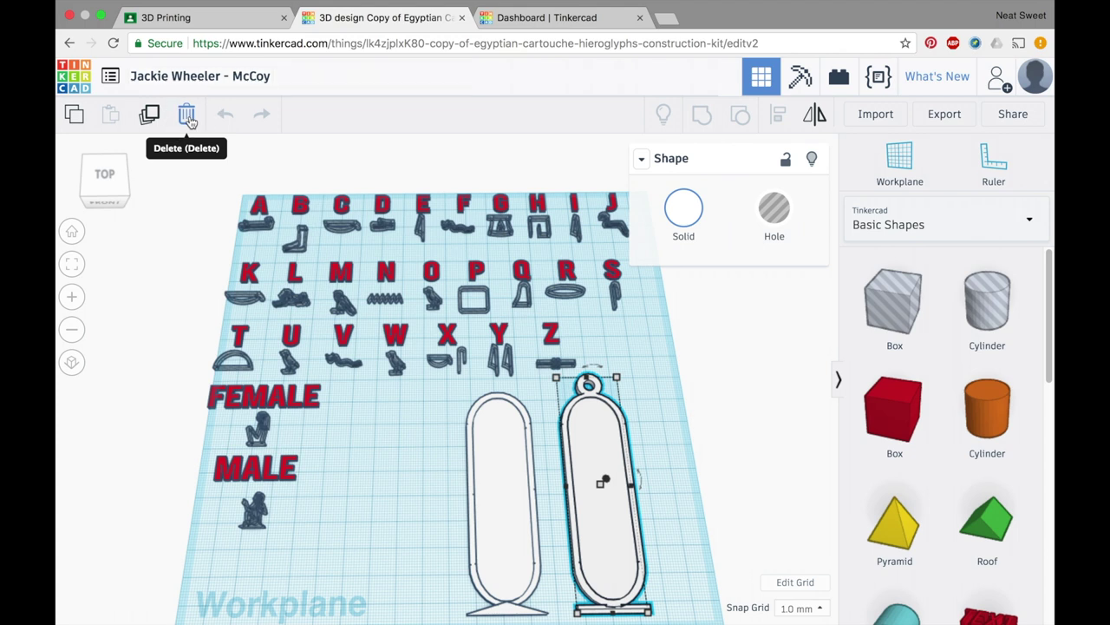
left_click(188, 118)
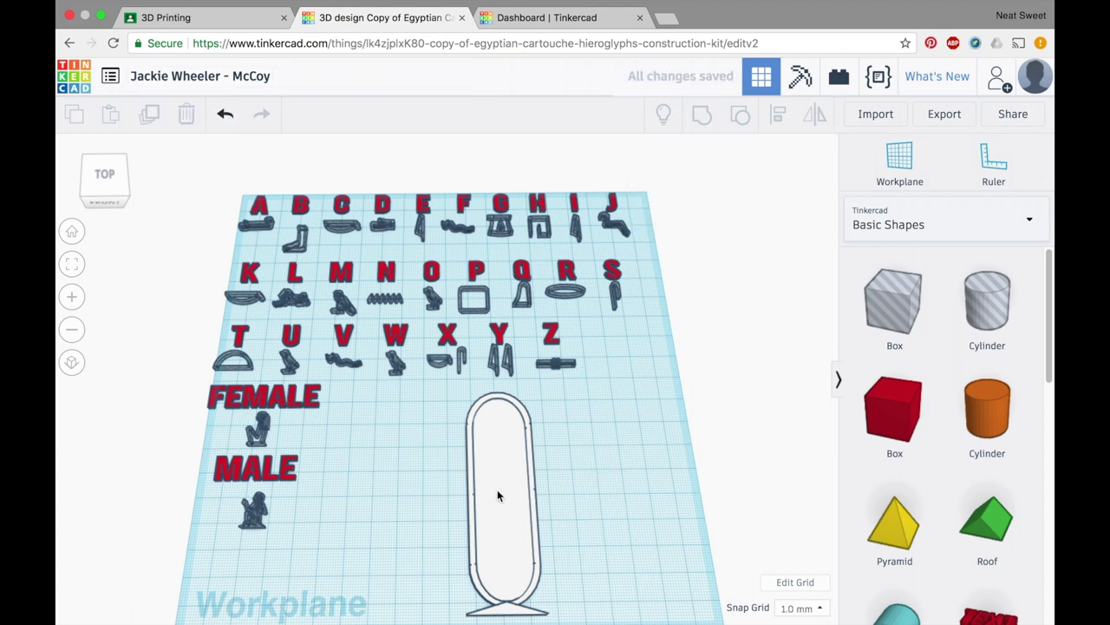
left_click_drag(509, 491, 637, 482)
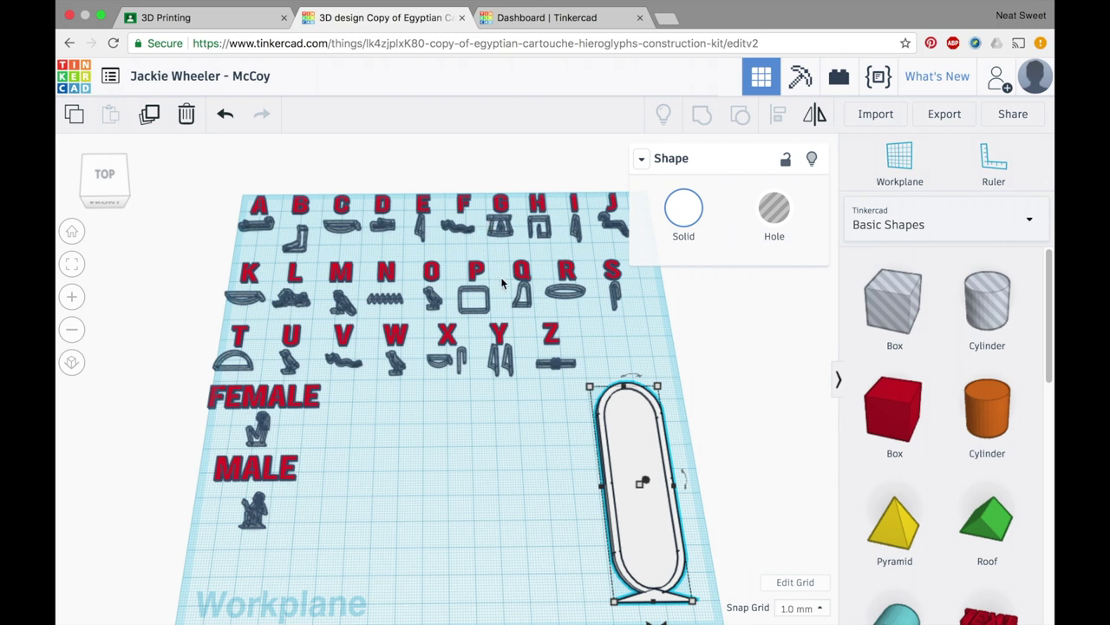
- Move the J and W letters down onto open workplane, W below J
left_click(607, 224)
left_click_drag(607, 224, 524, 520)
left_click_drag(390, 334, 524, 555)
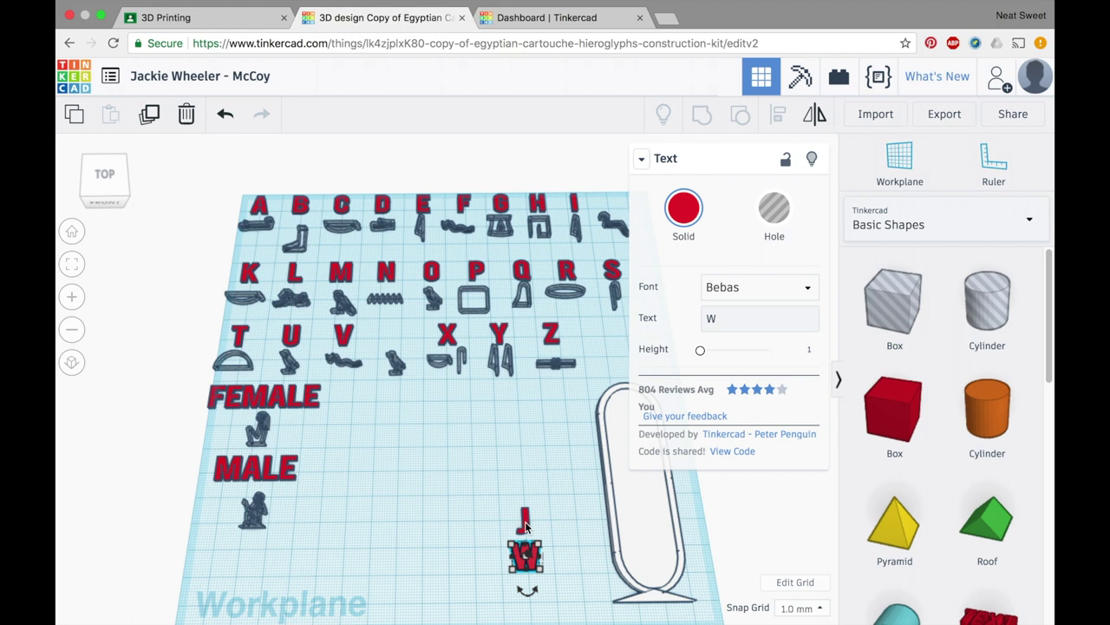
- Mirror the J and W letters horizontally with Flip
left_click(527, 522)
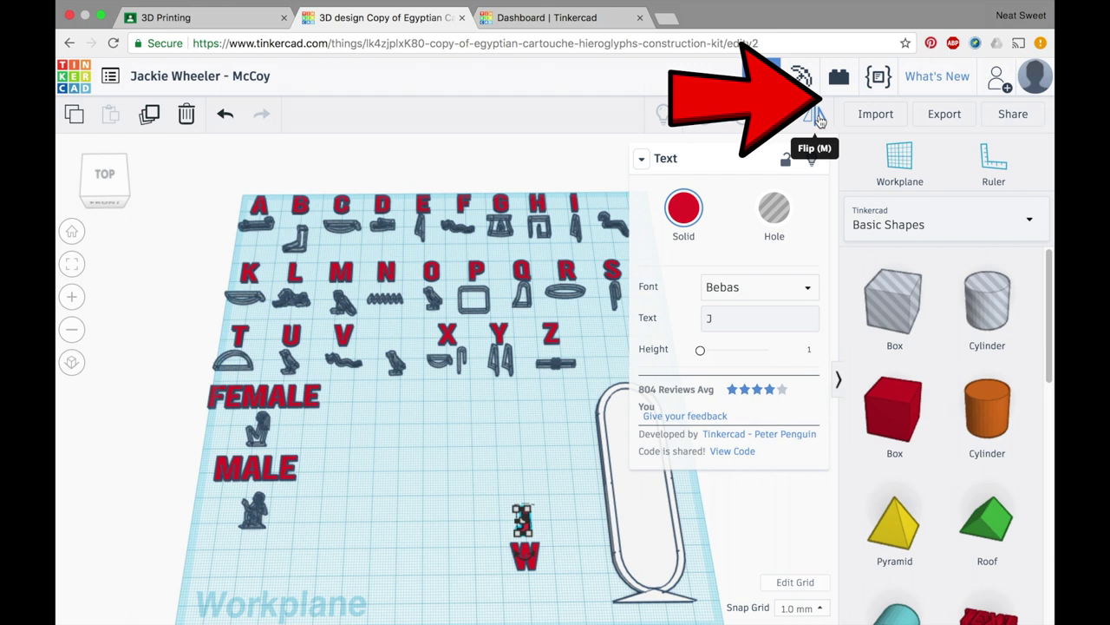
left_click(820, 119)
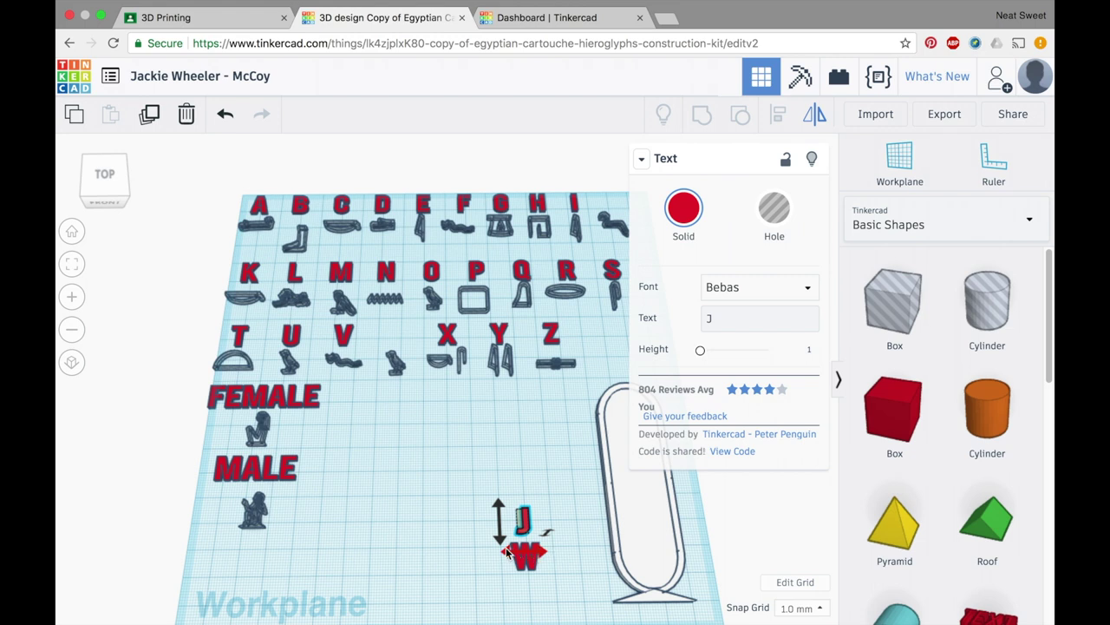
left_click(538, 553)
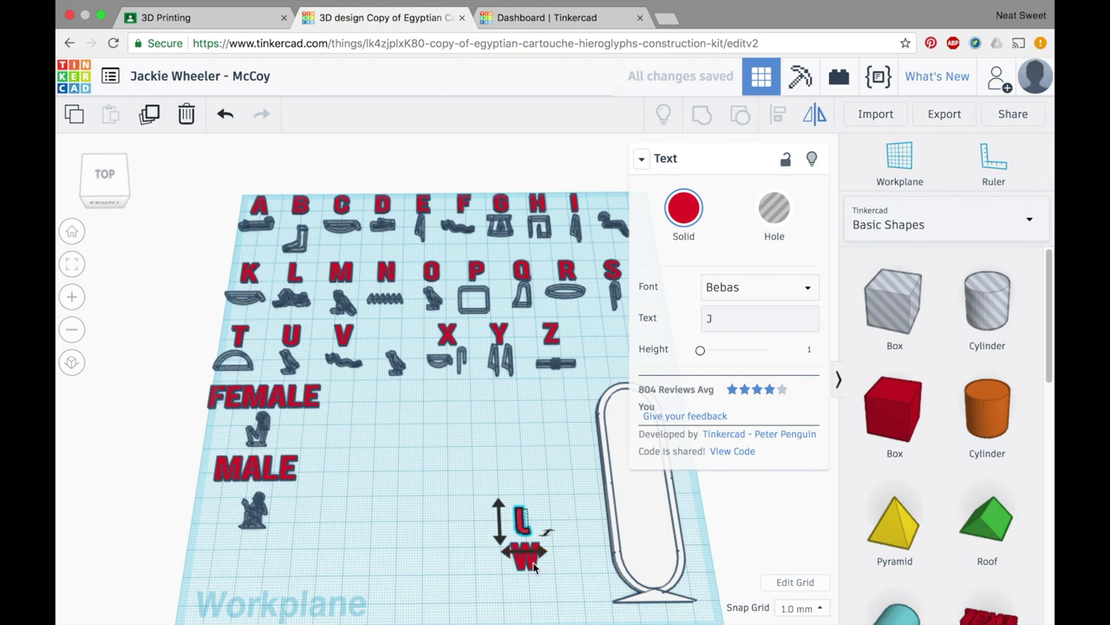
left_click(535, 565)
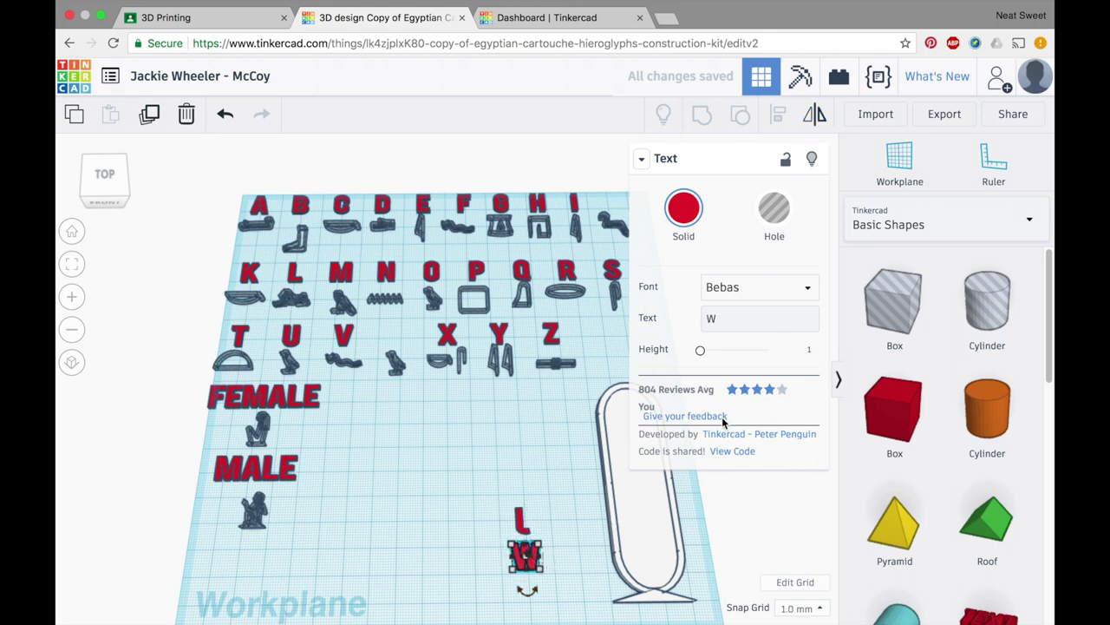
left_click(815, 116)
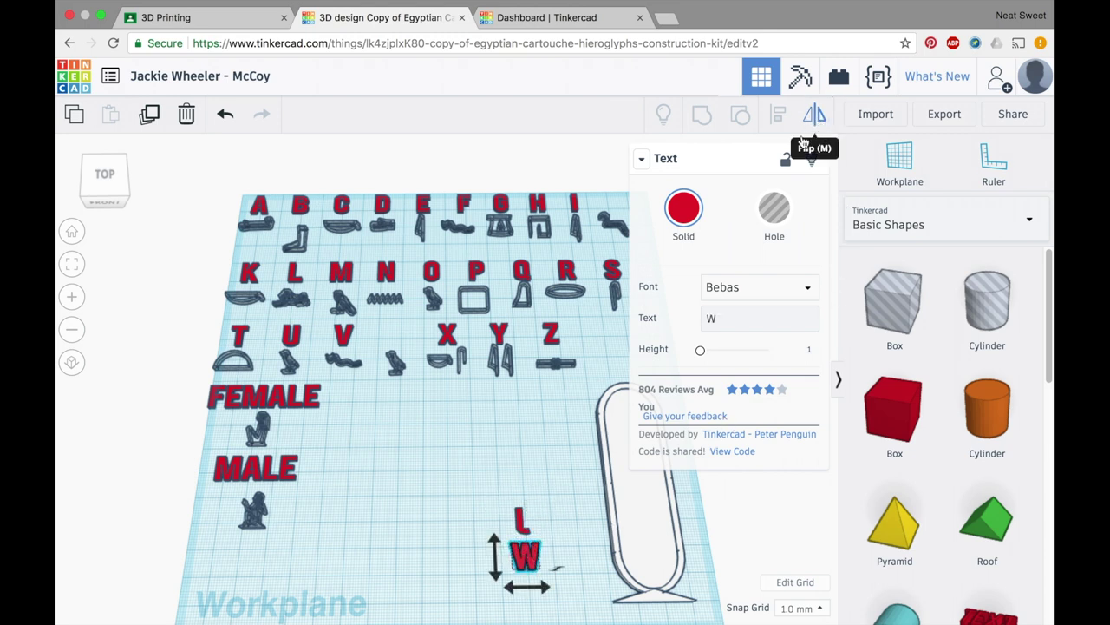
left_click(547, 589)
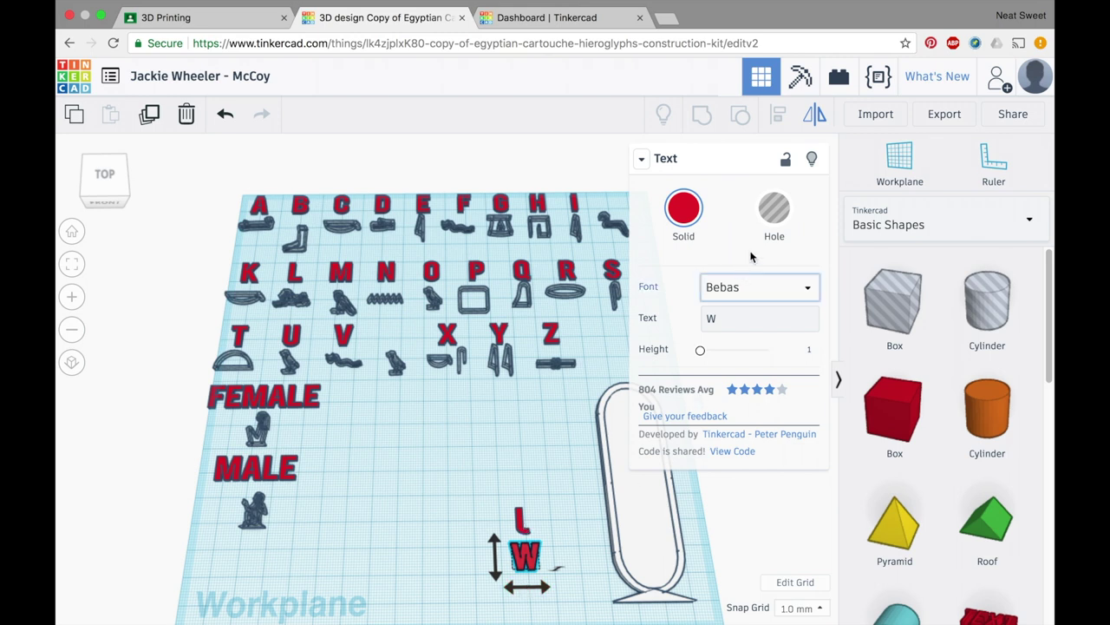
- Set both the W and J letters to Hole
left_click(778, 216)
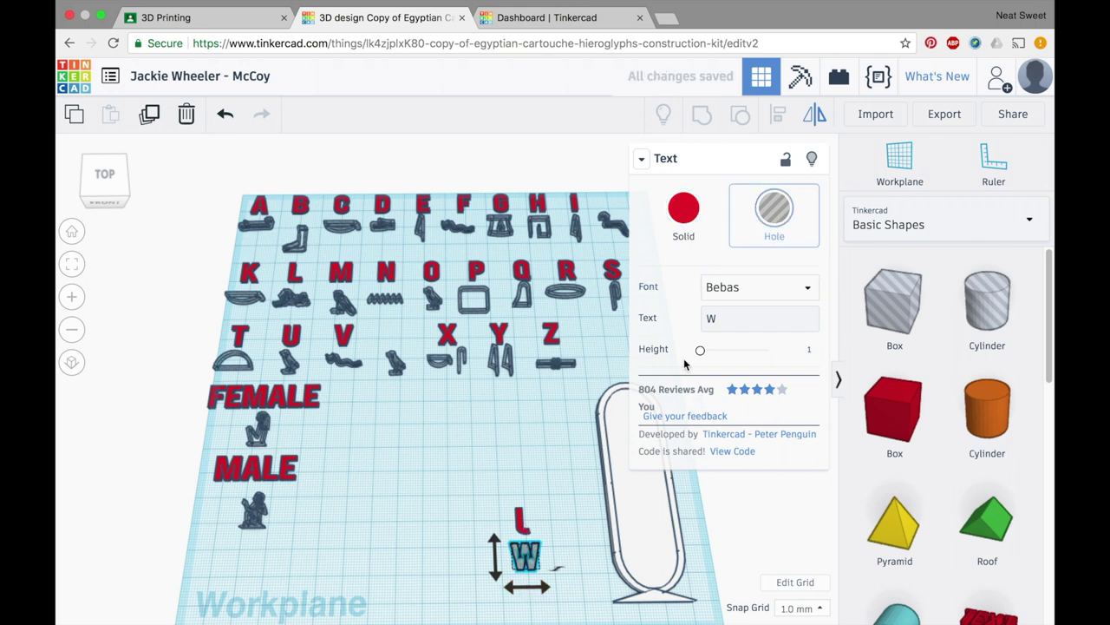
key("Escape")
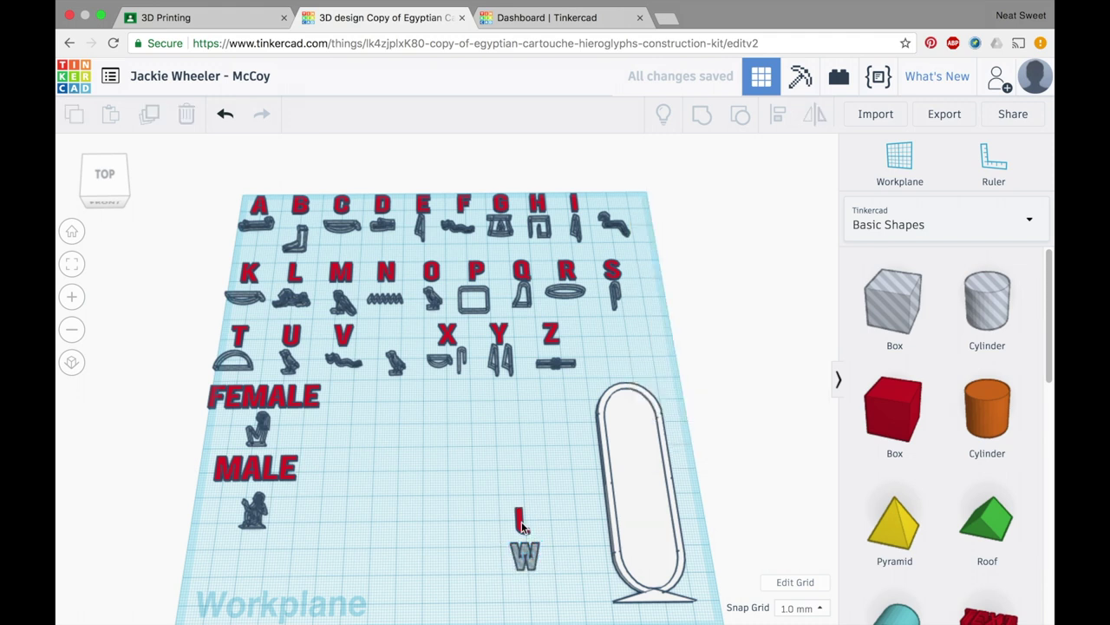
left_click(520, 521)
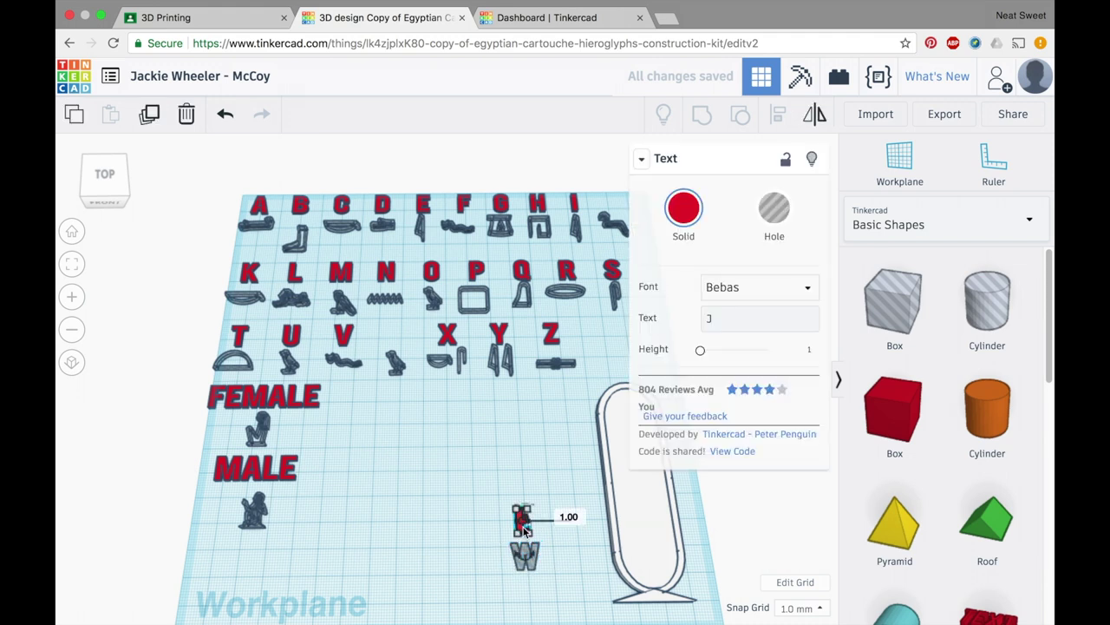
left_click(777, 209)
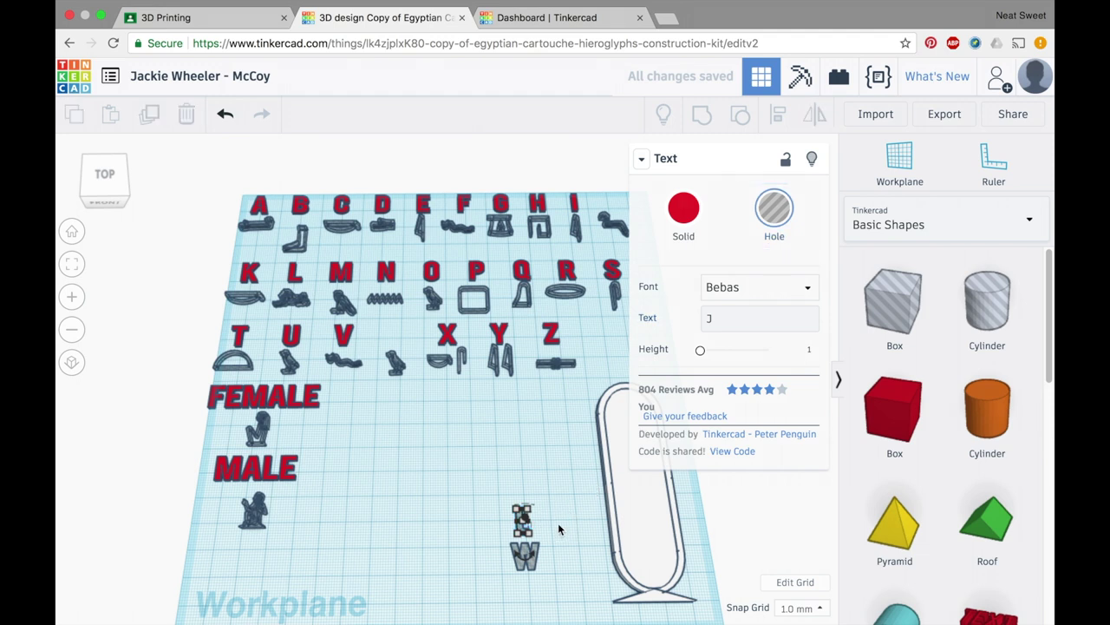
left_click(585, 540)
- Move the cartouche left over the letter holes and check its underside
left_click_drag(617, 532, 498, 545)
right_click_drag(611, 549, 613, 339)
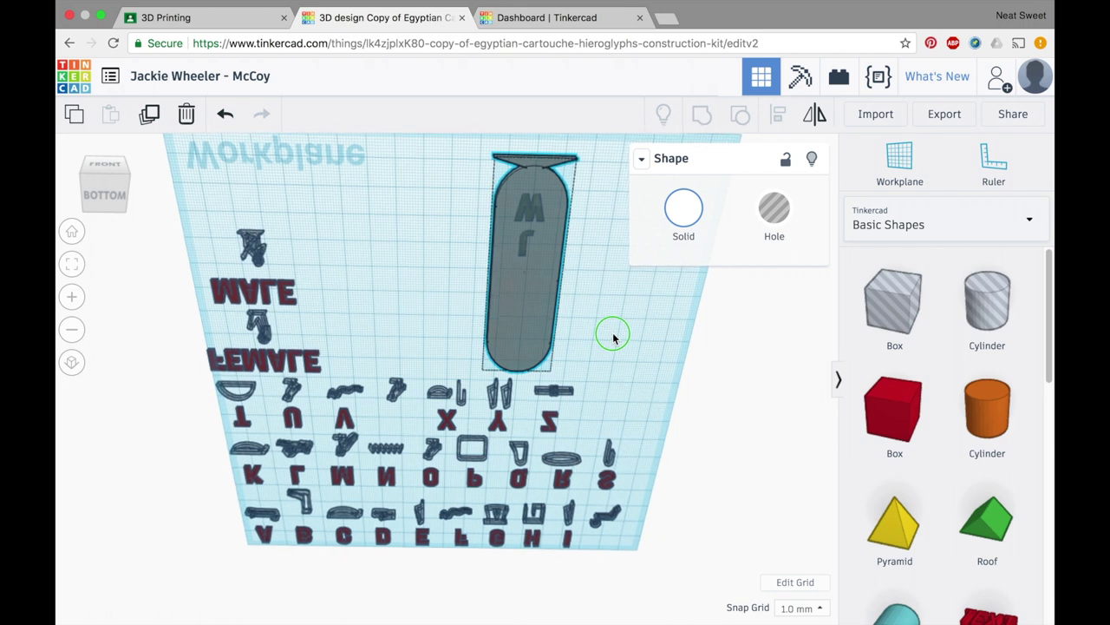
right_click_drag(613, 339, 466, 477)
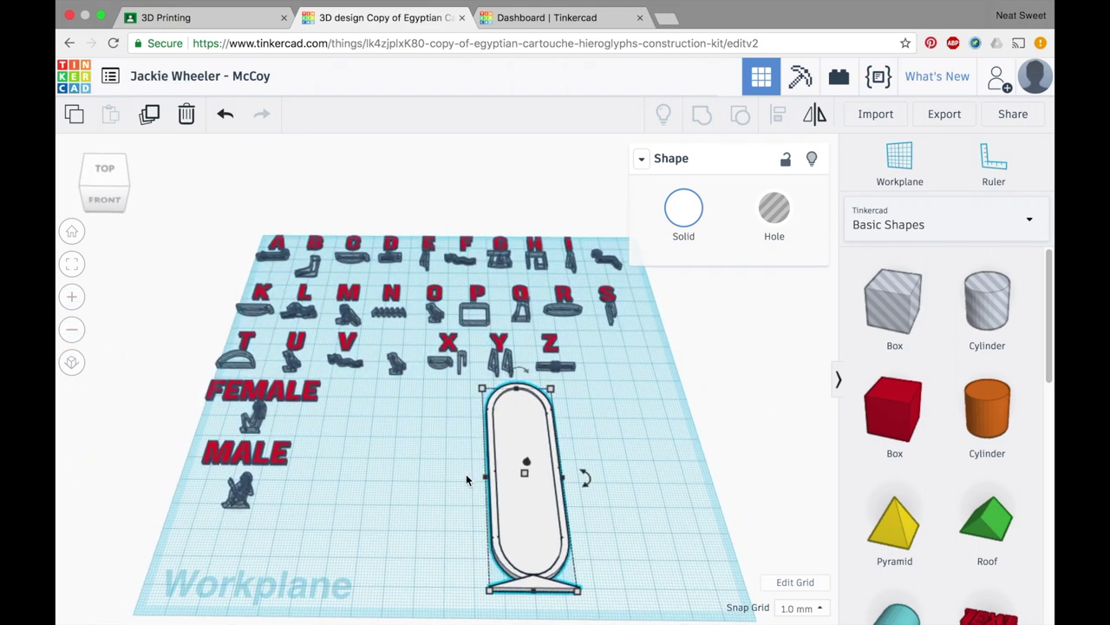
- Group the cartouche with both letter holes and rotate the shape back upright
left_click_drag(466, 477, 607, 602)
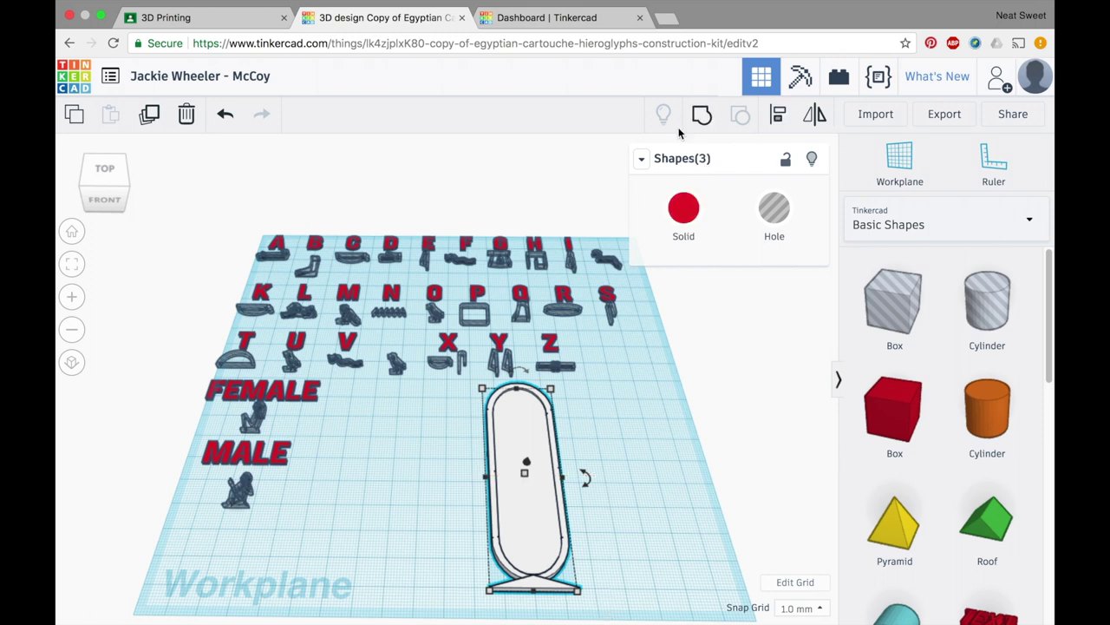
left_click(703, 114)
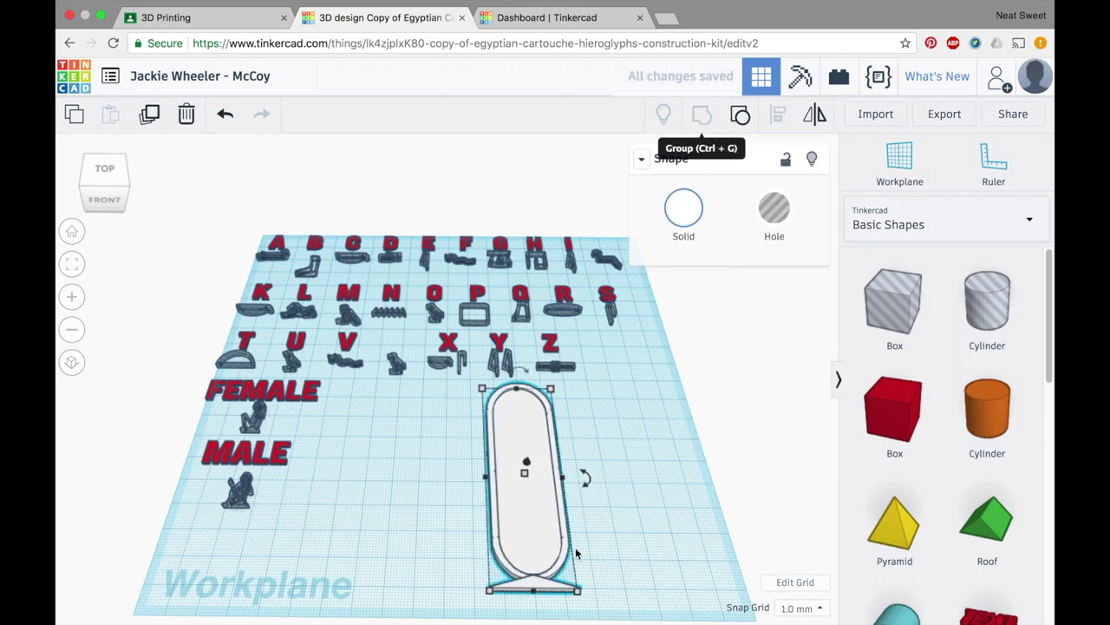
mouse_move(523, 373)
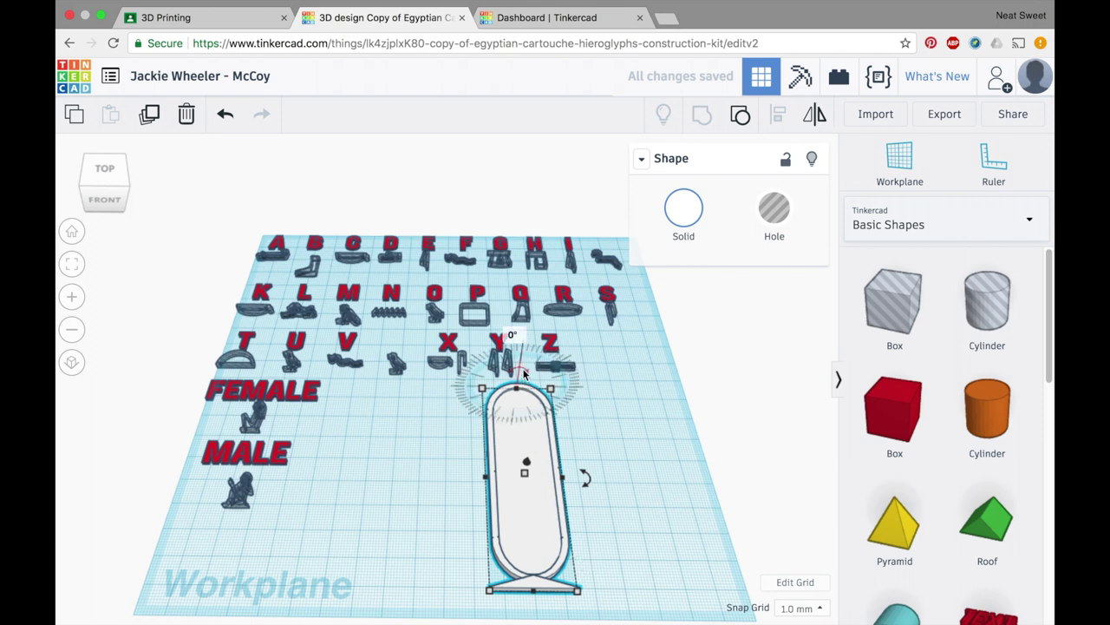
left_click_drag(523, 373, 511, 477)
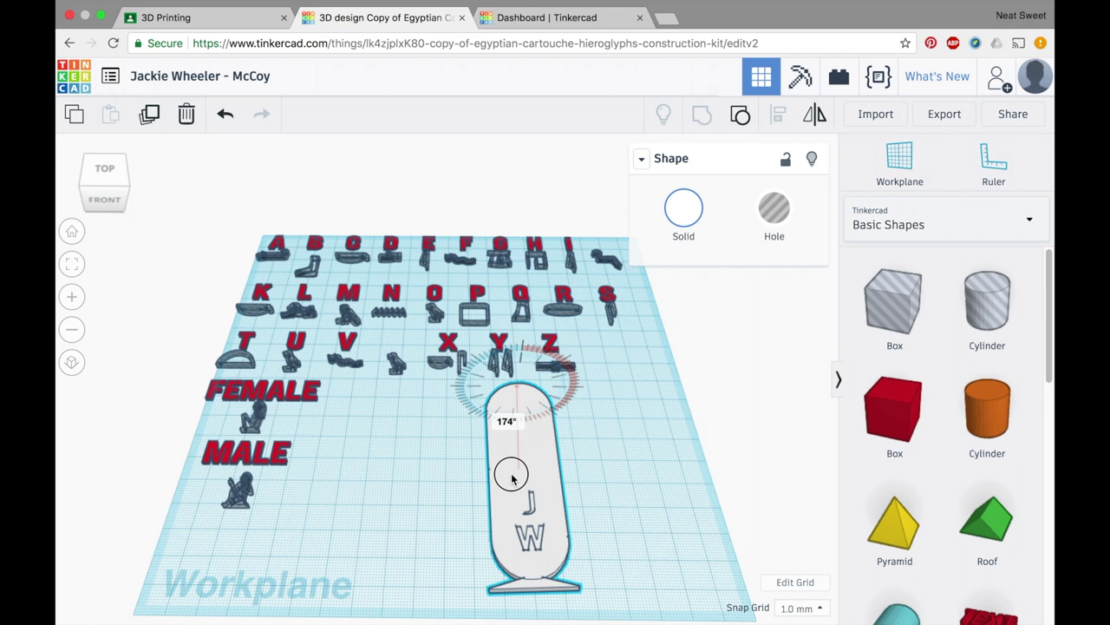
mouse_move(512, 477)
left_mouse_down()
mouse_move(499, 406)
mouse_move(547, 387)
mouse_move(568, 395)
mouse_move(568, 478)
mouse_move(508, 380)
mouse_move(464, 403)
mouse_move(487, 390)
mouse_move(509, 420)
mouse_move(541, 402)
mouse_move(555, 439)
mouse_move(495, 471)
mouse_move(451, 458)
mouse_move(460, 408)
mouse_move(440, 388)
mouse_move(512, 369)
mouse_move(512, 355)
mouse_move(524, 369)
left_mouse_up()
right_click_drag(622, 520, 620, 578)
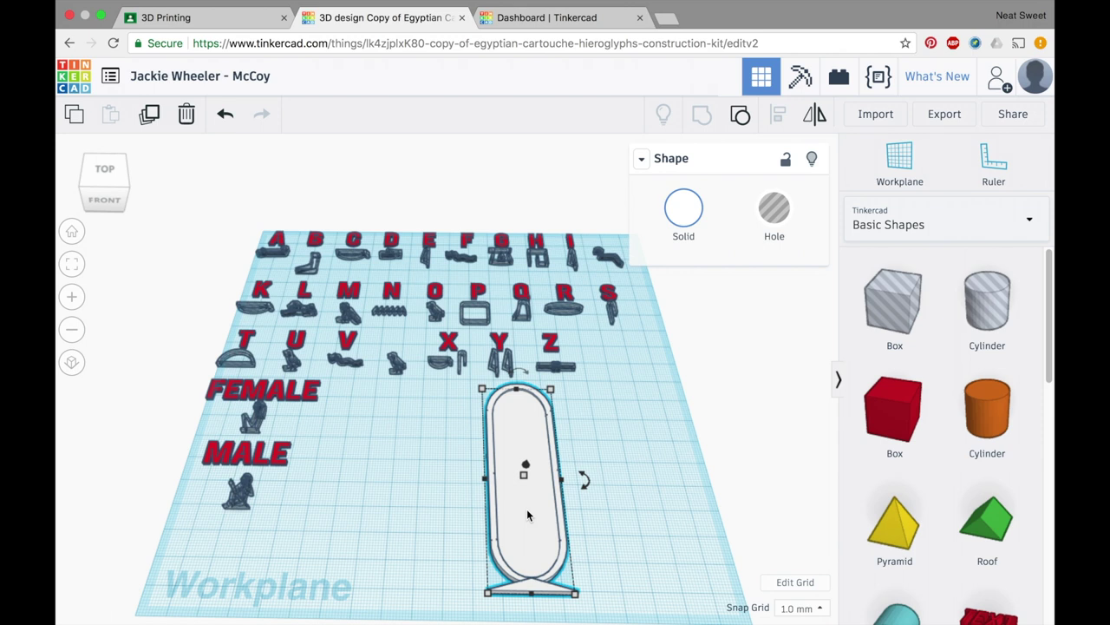
- Move the cartouche right, lengthen it to about 123, and place the first hieroglyph at its top
left_click_drag(531, 521, 665, 528)
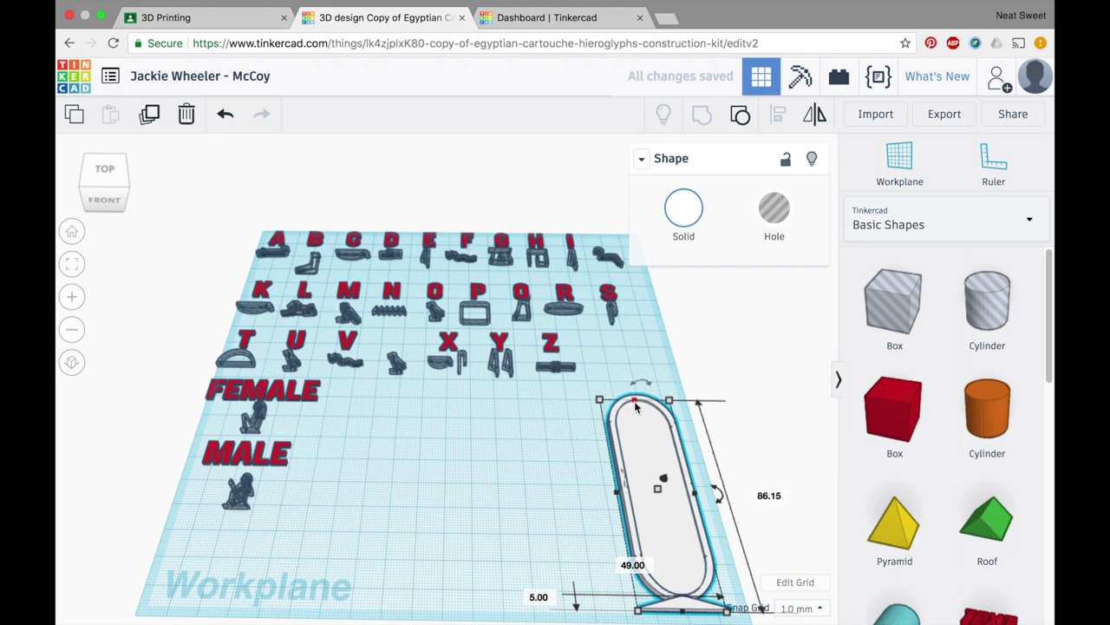
left_click_drag(636, 406, 631, 340)
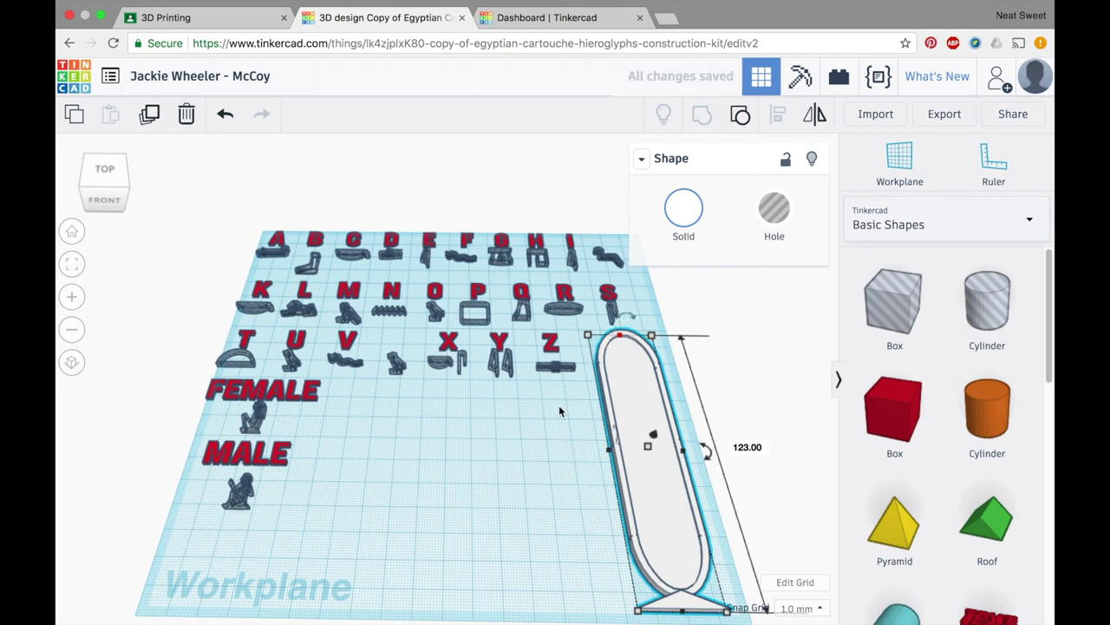
left_click(484, 447)
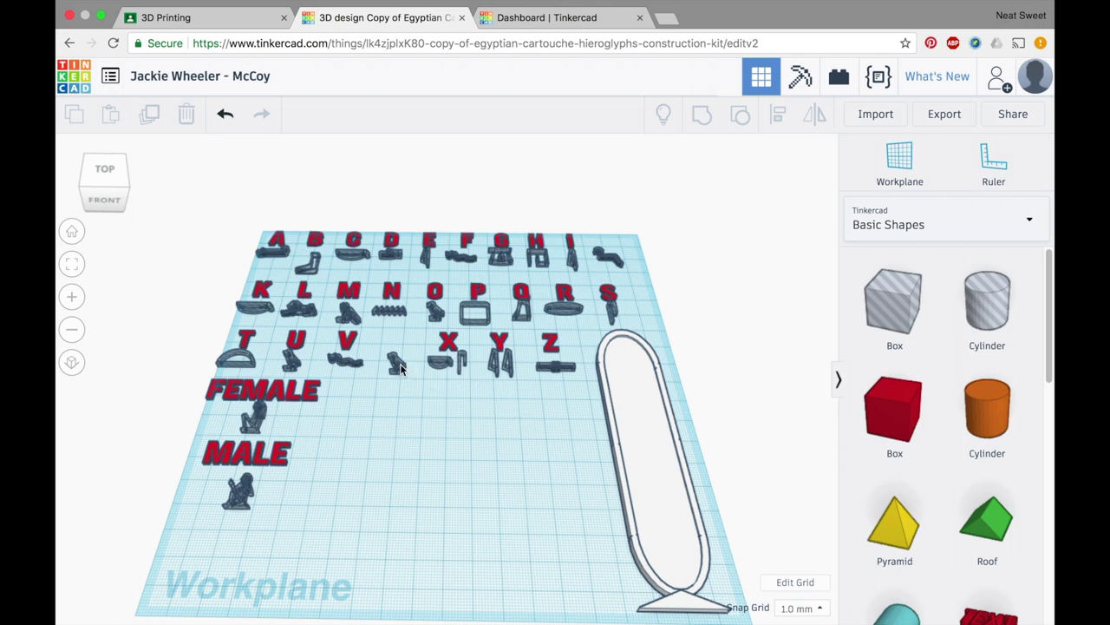
left_click_drag(399, 366, 628, 358)
- Place the H hieroglyph in the cartouche just below the first glyph
left_click_drag(533, 260, 622, 379)
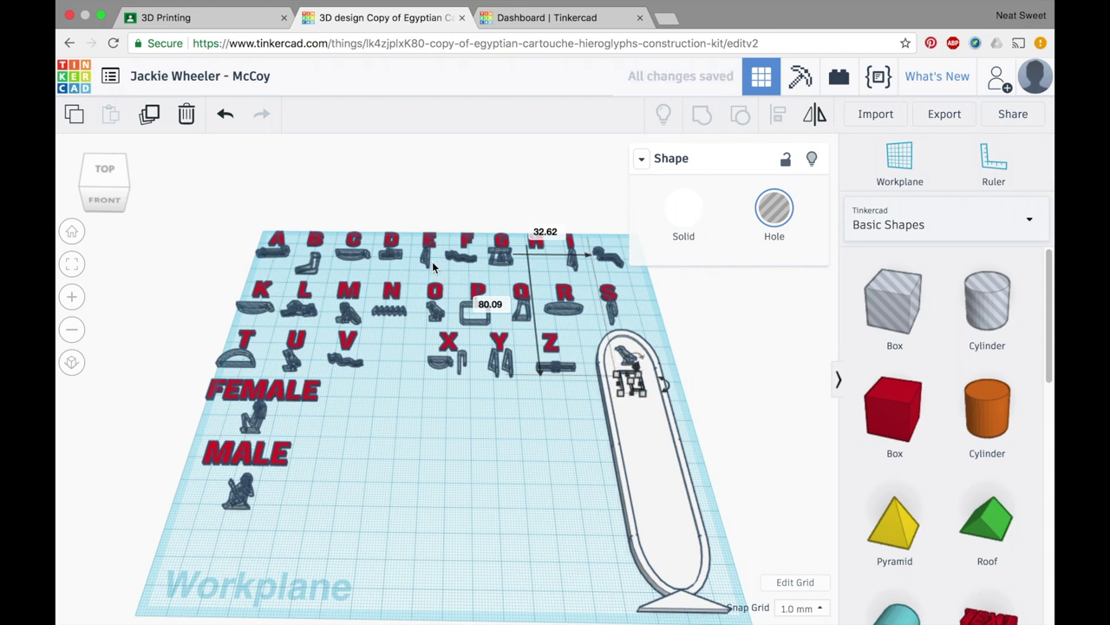
mouse_move(426, 260)
left_mouse_down()
mouse_move(471, 364)
mouse_move(428, 277)
mouse_move(426, 251)
mouse_move(439, 256)
left_mouse_up()
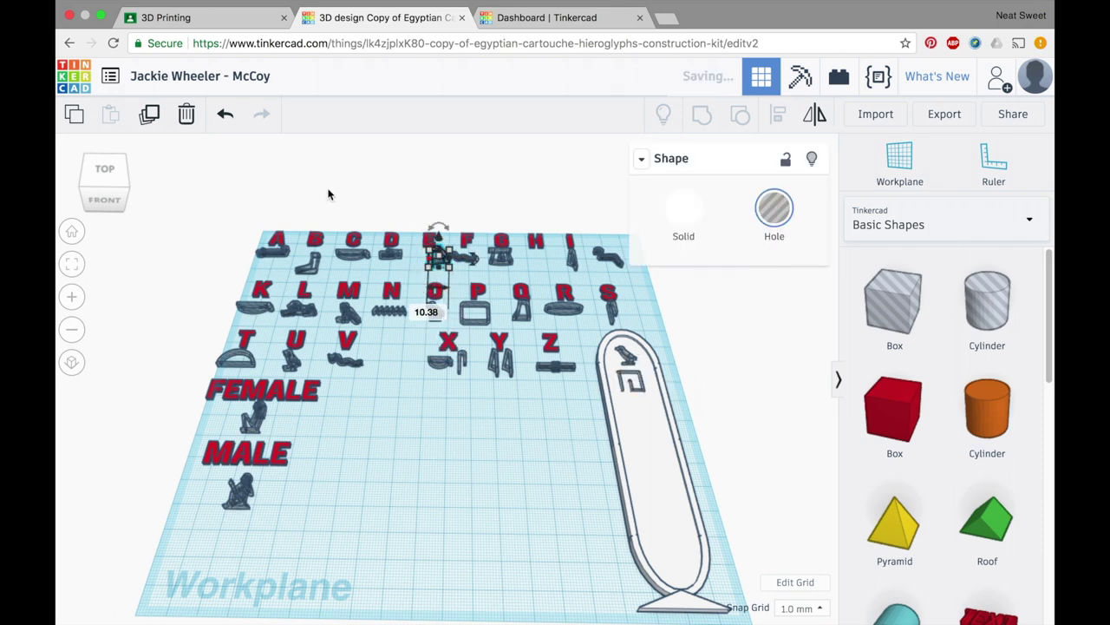
- Undo the accidental E move and pull the E hieroglyph onto open workplane beside the cartouche
left_click(225, 114)
left_click(401, 336)
left_click_drag(425, 263, 505, 469)
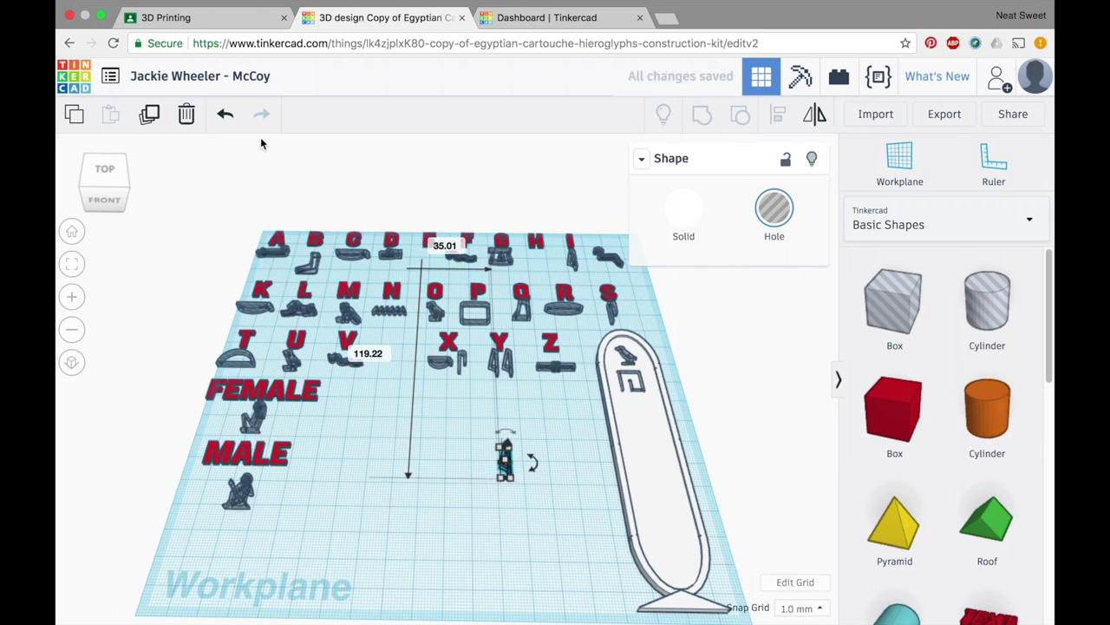
- Duplicate the E glyph twice and place the copies in the cartouche
left_click(155, 124)
left_click(151, 116)
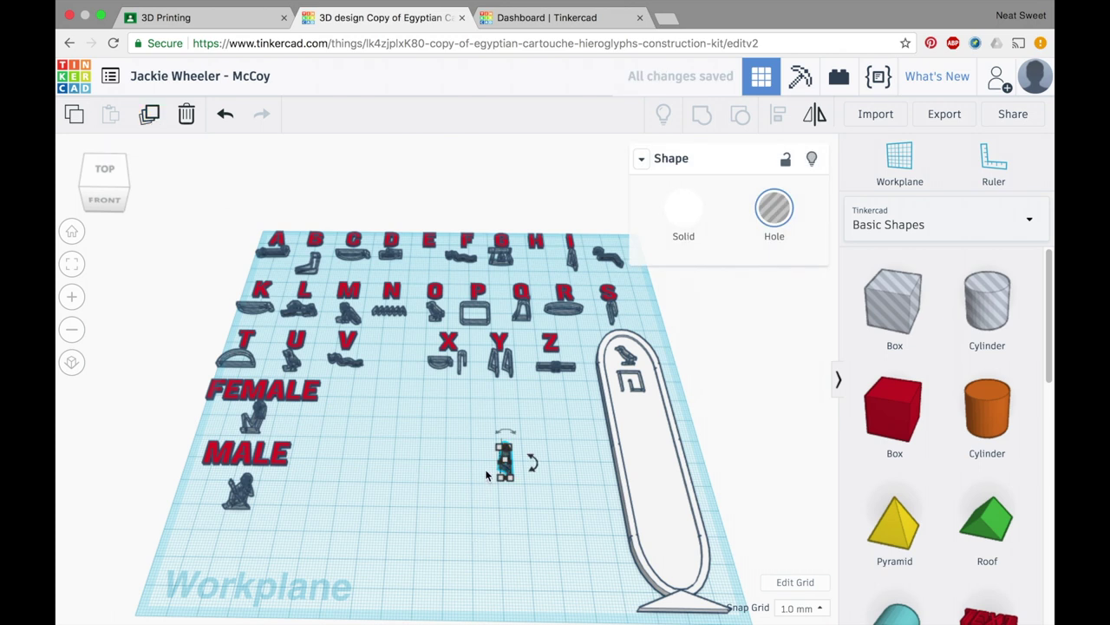
left_click_drag(549, 469, 645, 413)
left_click_drag(639, 424, 635, 415)
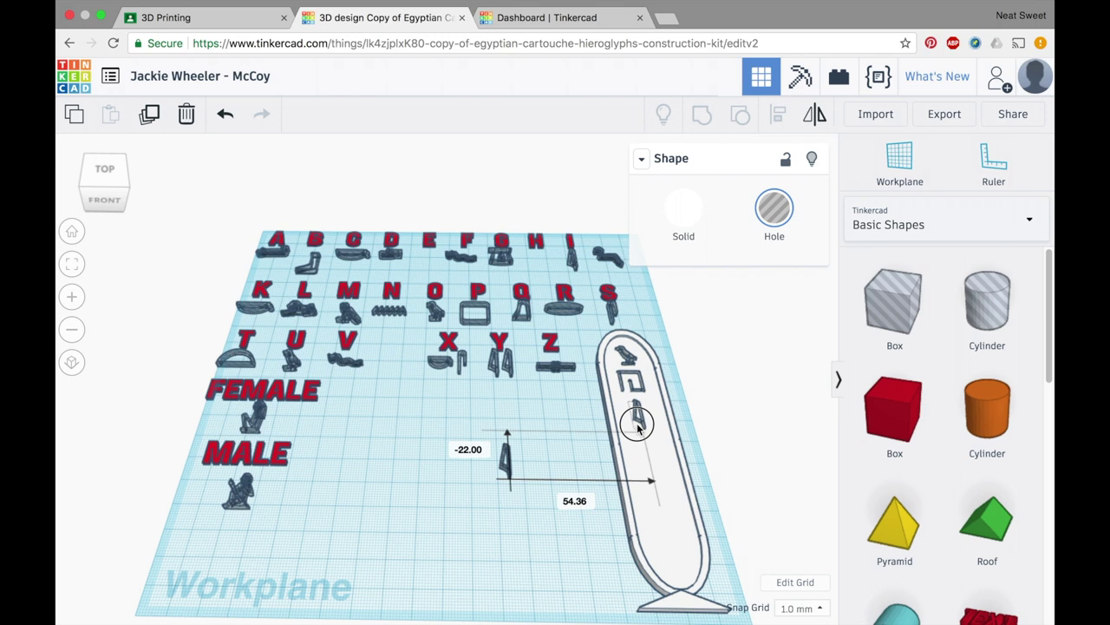
left_click_drag(520, 471, 641, 456)
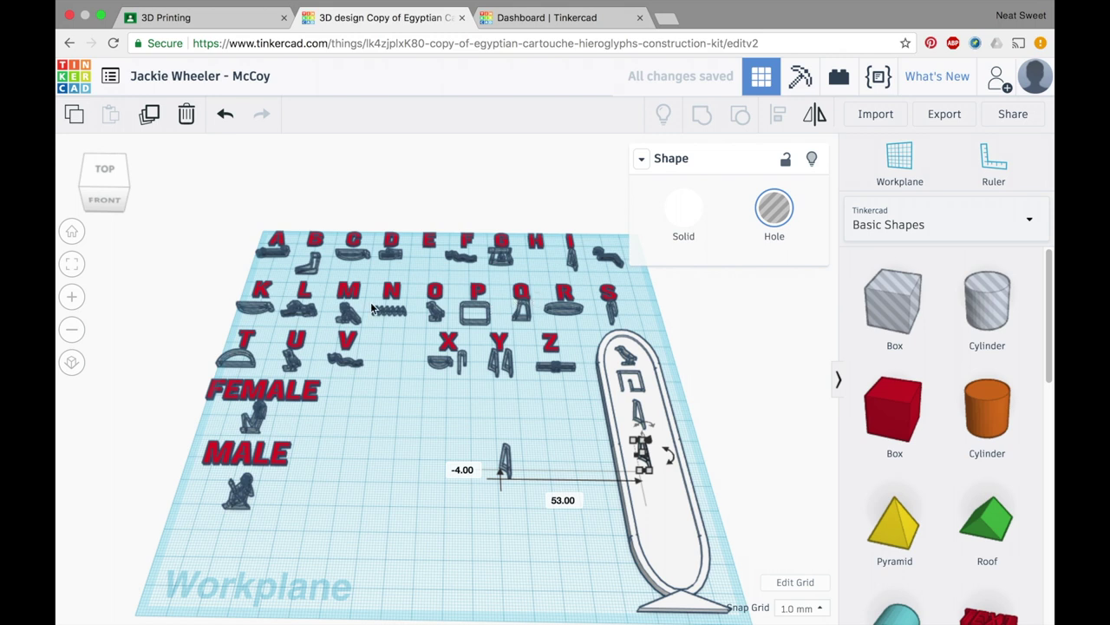
- Add the L lion, another small glyph and the R oval at the cartouche's bottom
left_click_drag(298, 313, 649, 485)
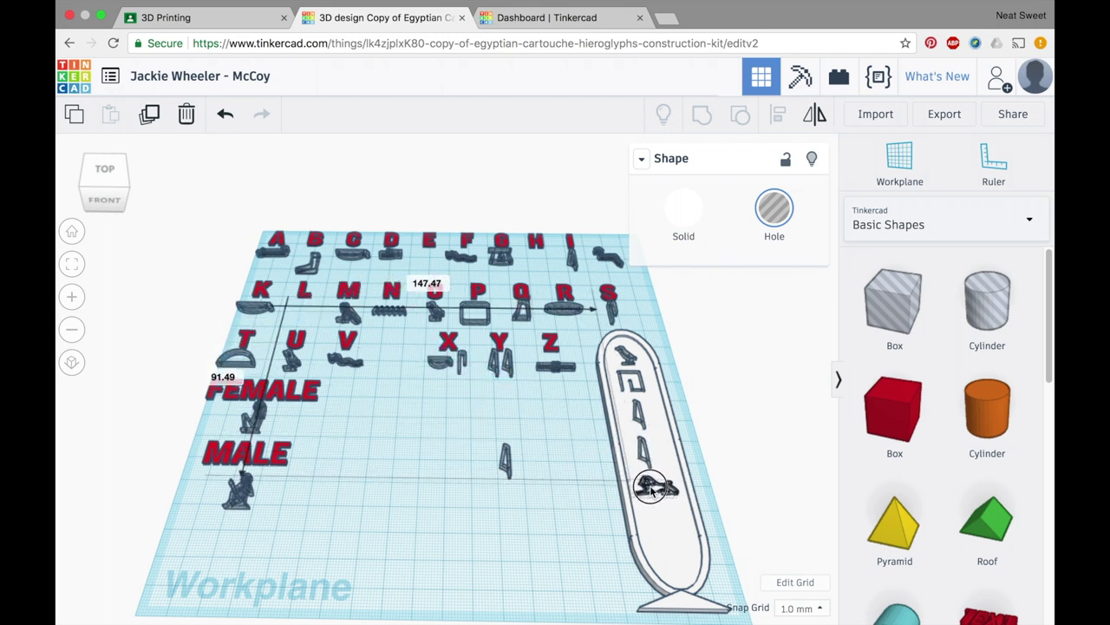
left_click(509, 475)
left_click_drag(509, 469, 659, 525)
left_click_drag(559, 315, 577, 407)
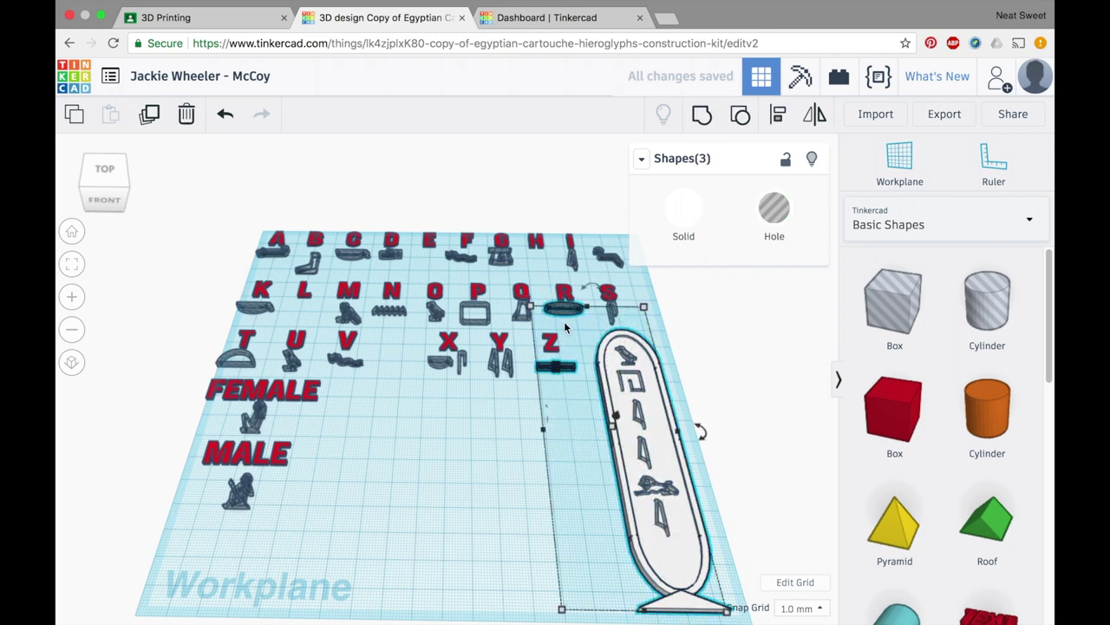
left_click(511, 436)
left_click_drag(555, 317, 660, 562)
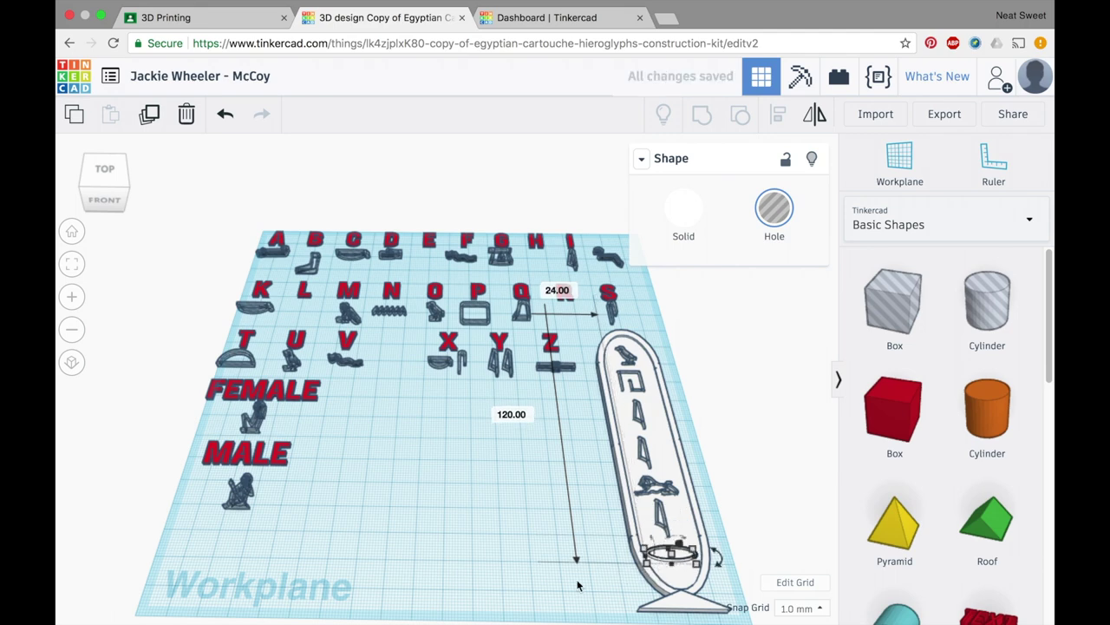
left_click(582, 572)
right_click_drag(724, 567, 625, 538)
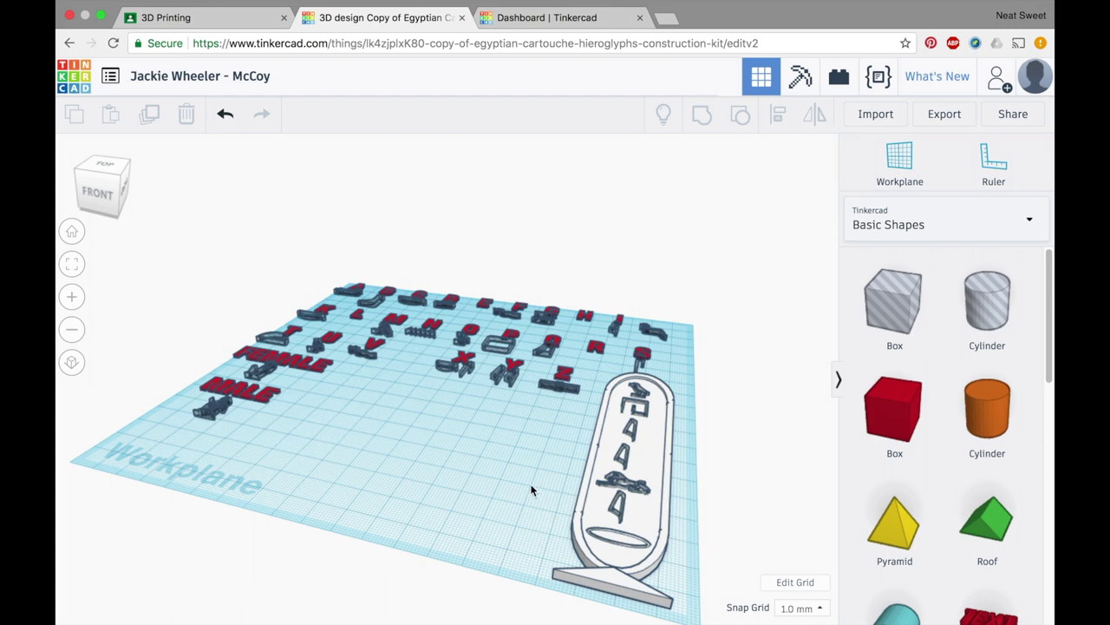
- Box-select the cartouche with its eight hieroglyph pieces and group them into one solid shape
right_click_drag(529, 454, 560, 490)
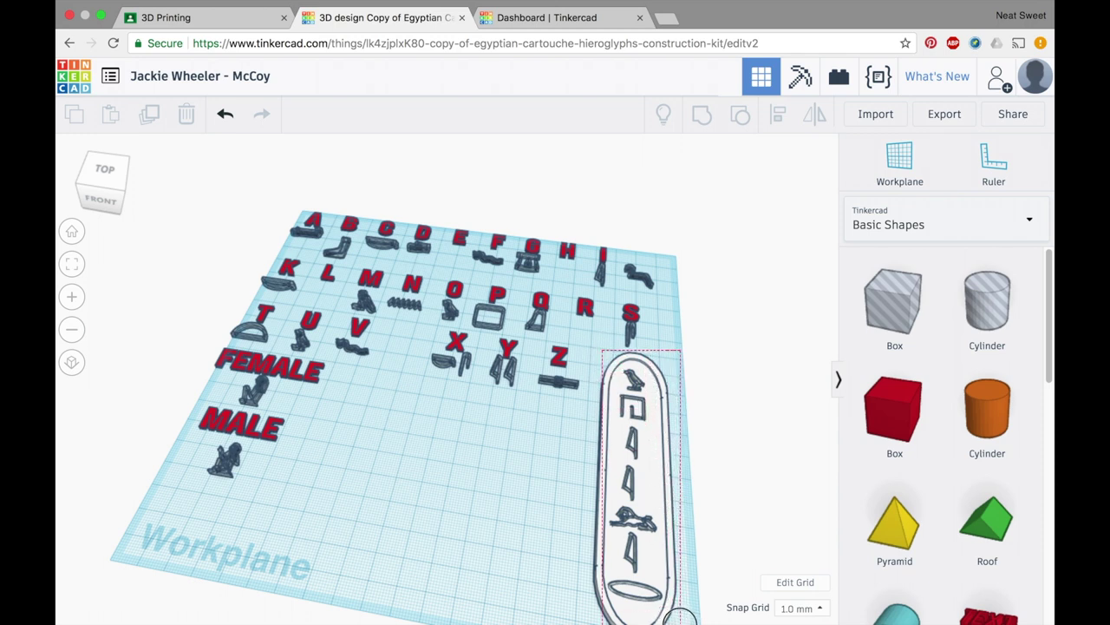
left_click(676, 608)
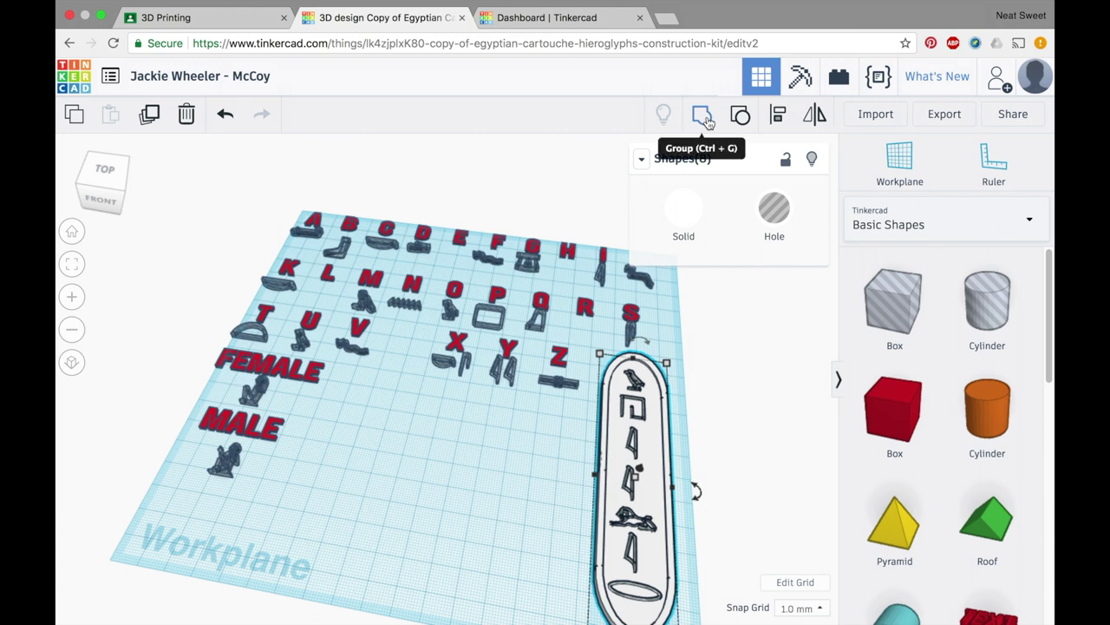
left_click(564, 339)
left_click_drag(526, 279, 728, 614)
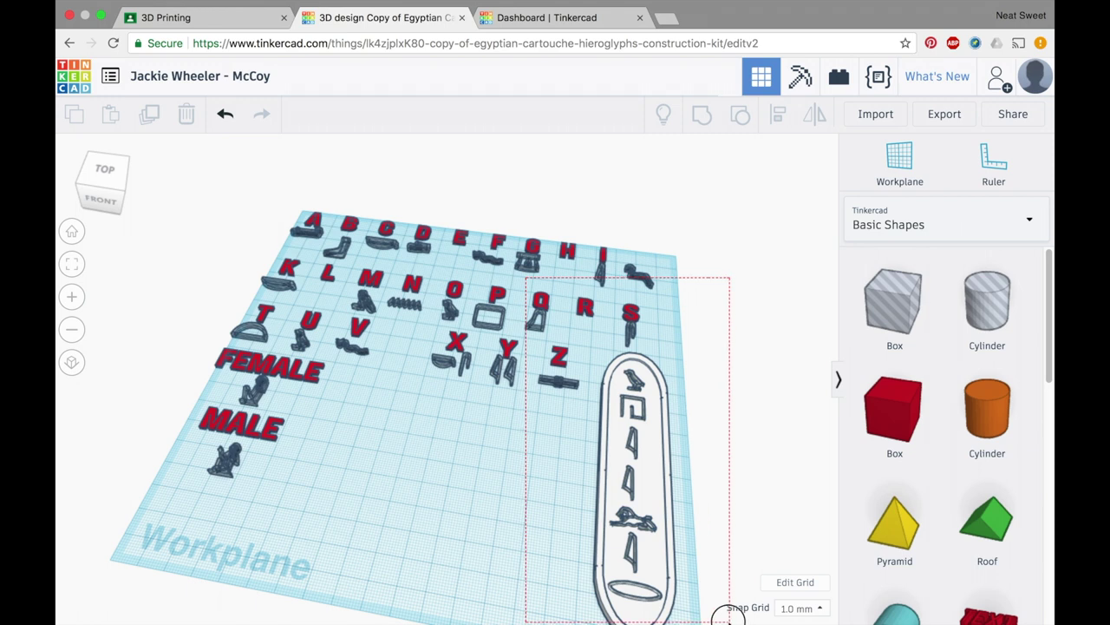
left_click_drag(728, 614, 731, 621)
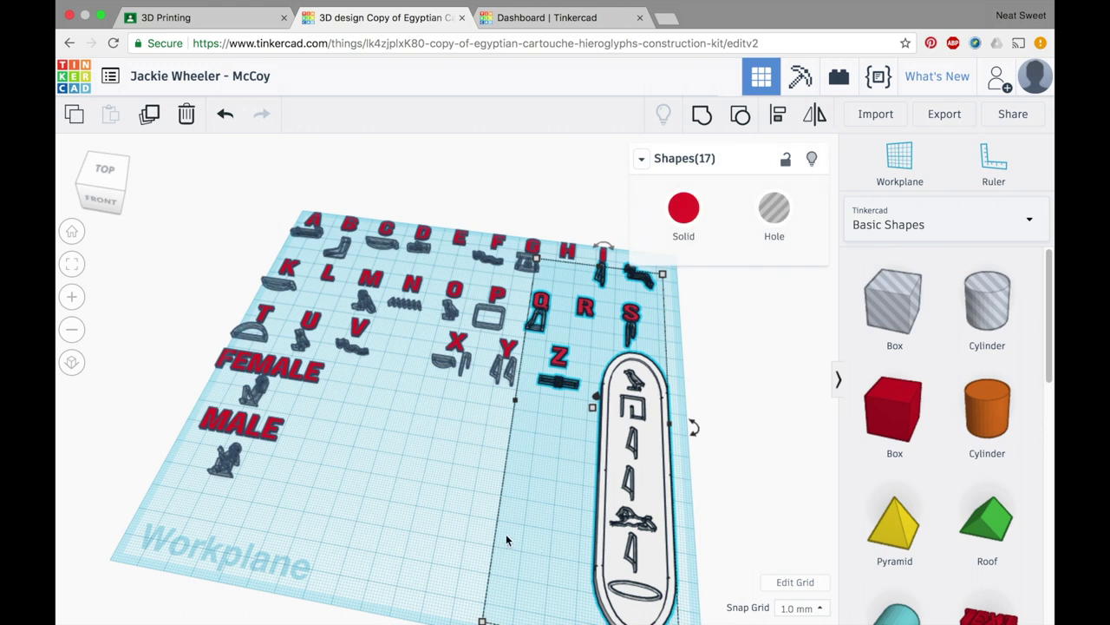
left_click(467, 510)
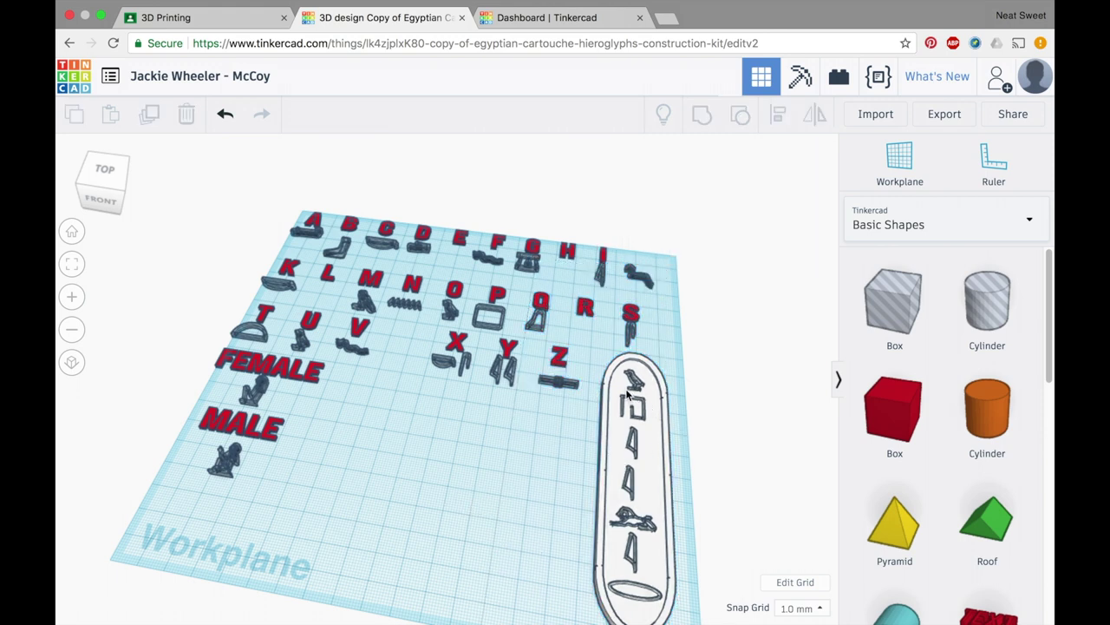
left_click_drag(606, 369, 661, 603)
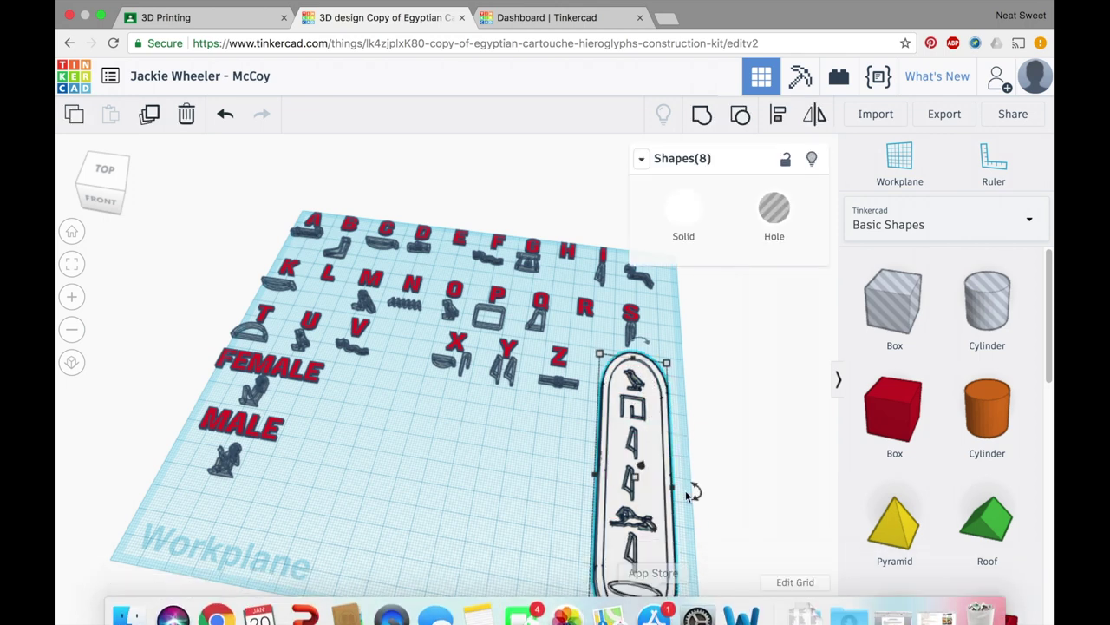
left_click(702, 116)
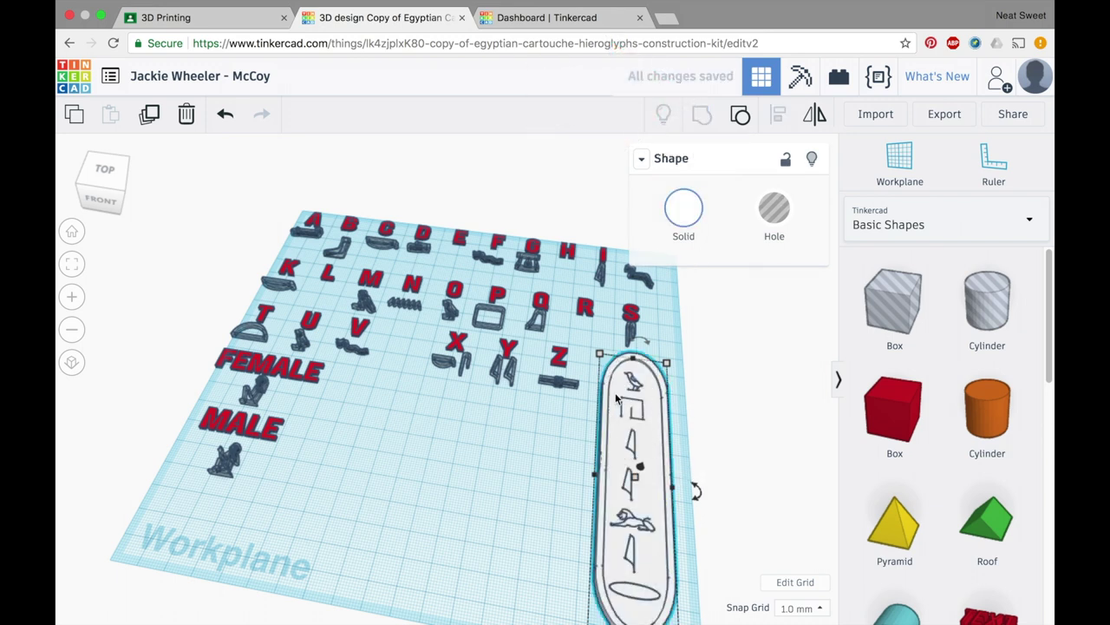
left_click(540, 492)
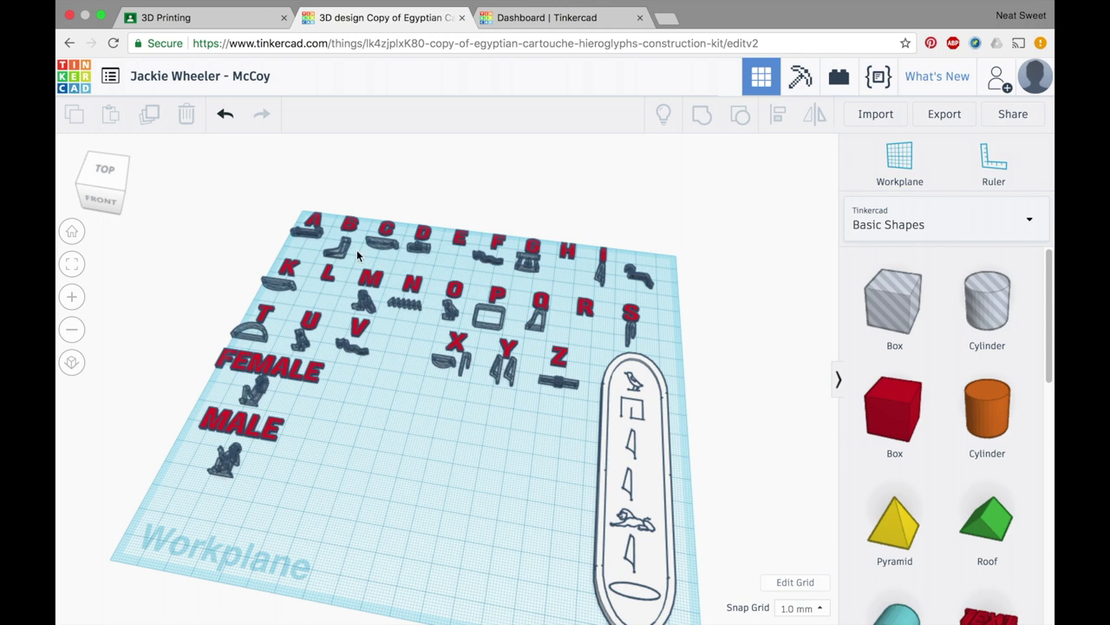
- Delete the unused alphabet letter pieces and the Z with its base
left_click_drag(290, 208, 533, 396)
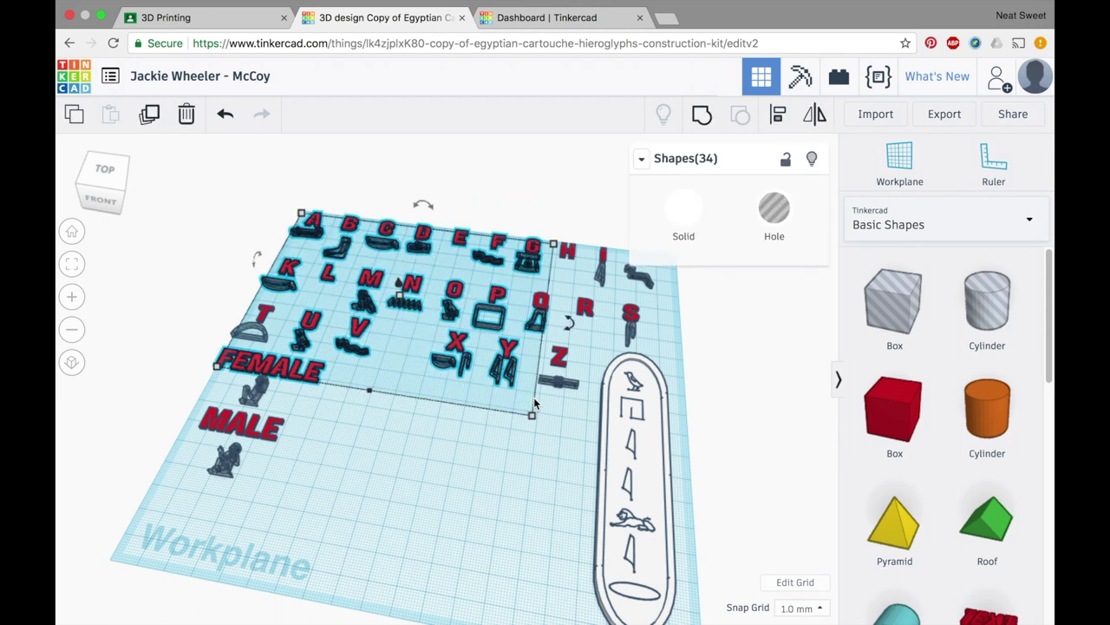
left_click(190, 121)
left_click_drag(536, 230, 659, 343)
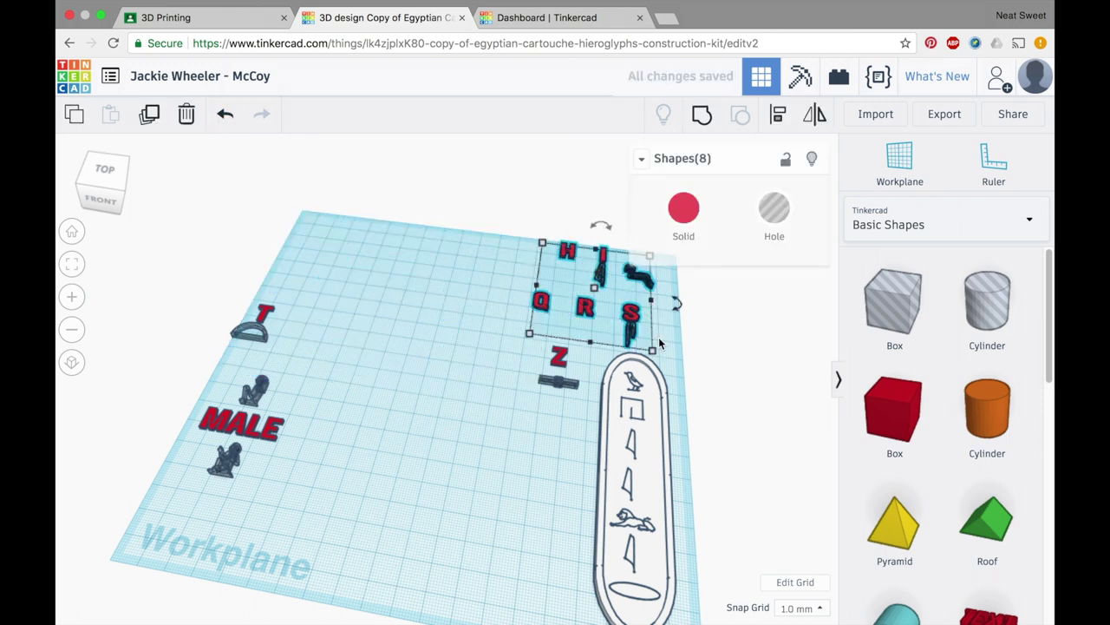
left_click(185, 115)
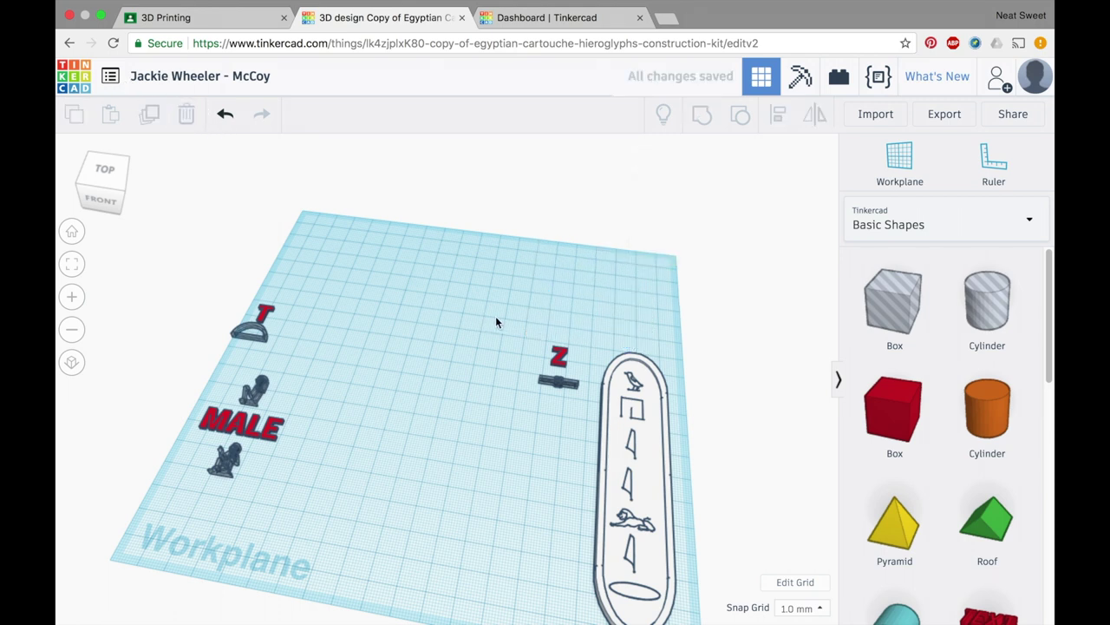
left_click_drag(538, 338, 576, 405)
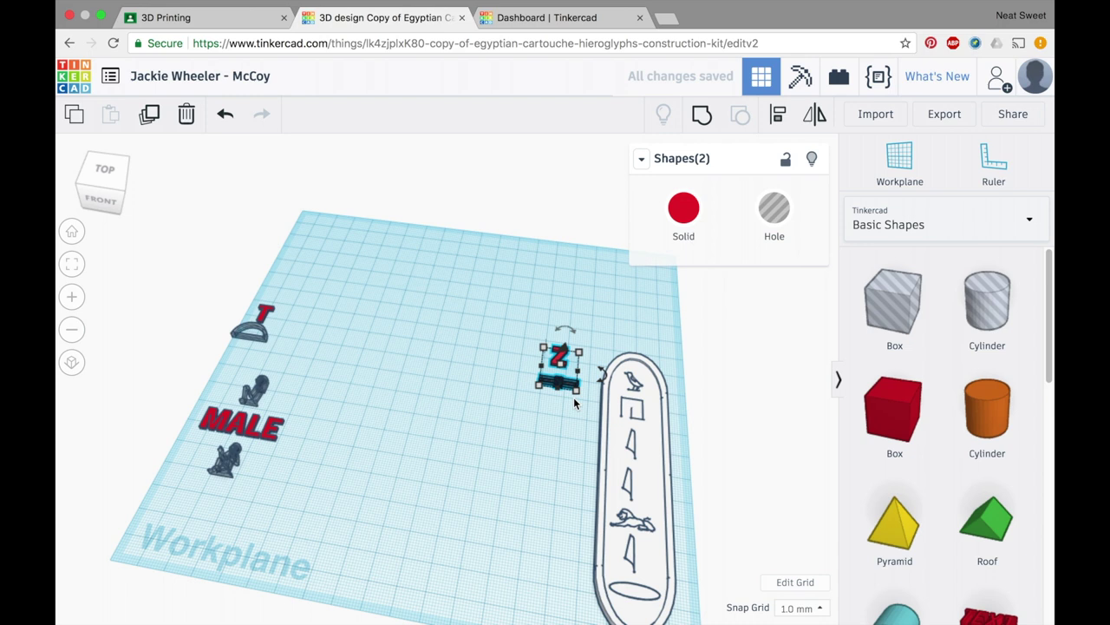
left_click(186, 115)
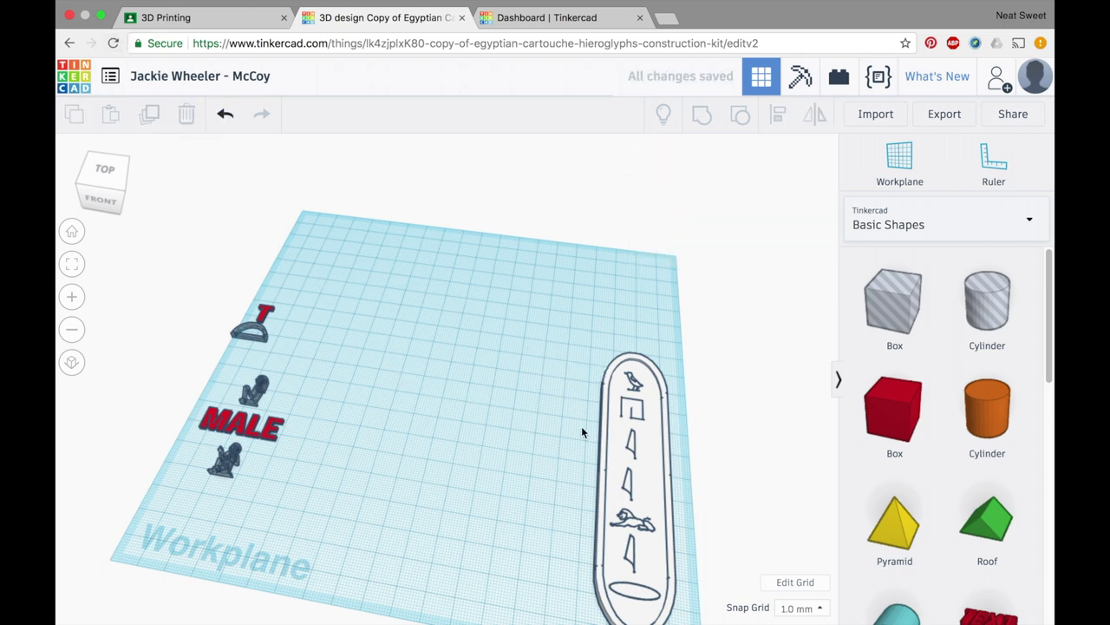
- Move the cartouche toward the centre and delete the figures, MALE text and red T
left_click_drag(619, 435, 501, 374)
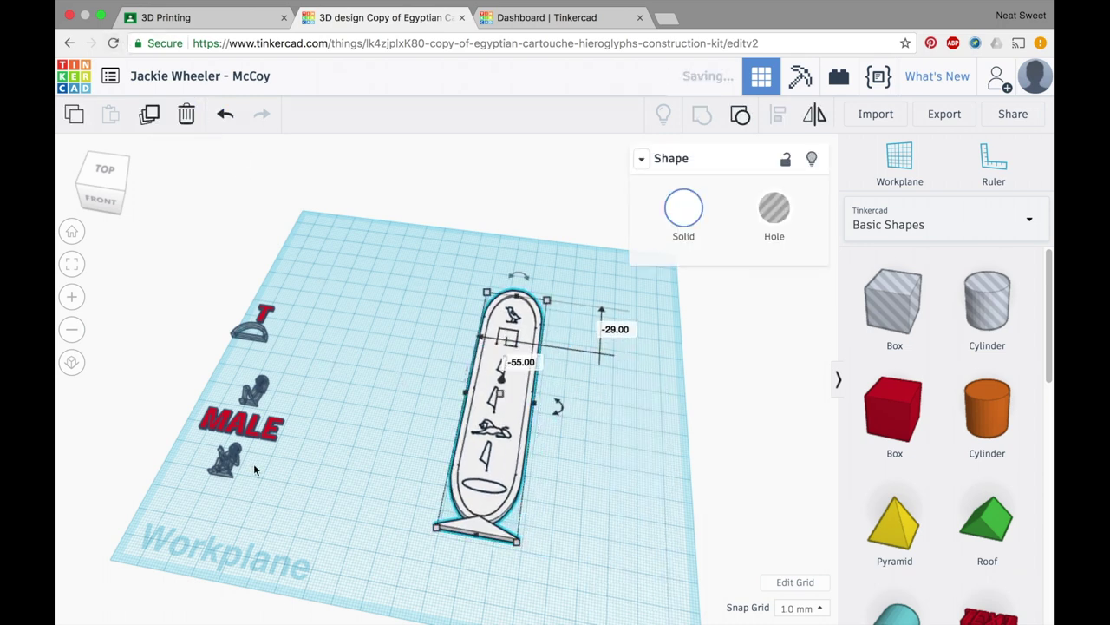
left_click_drag(257, 489, 211, 278)
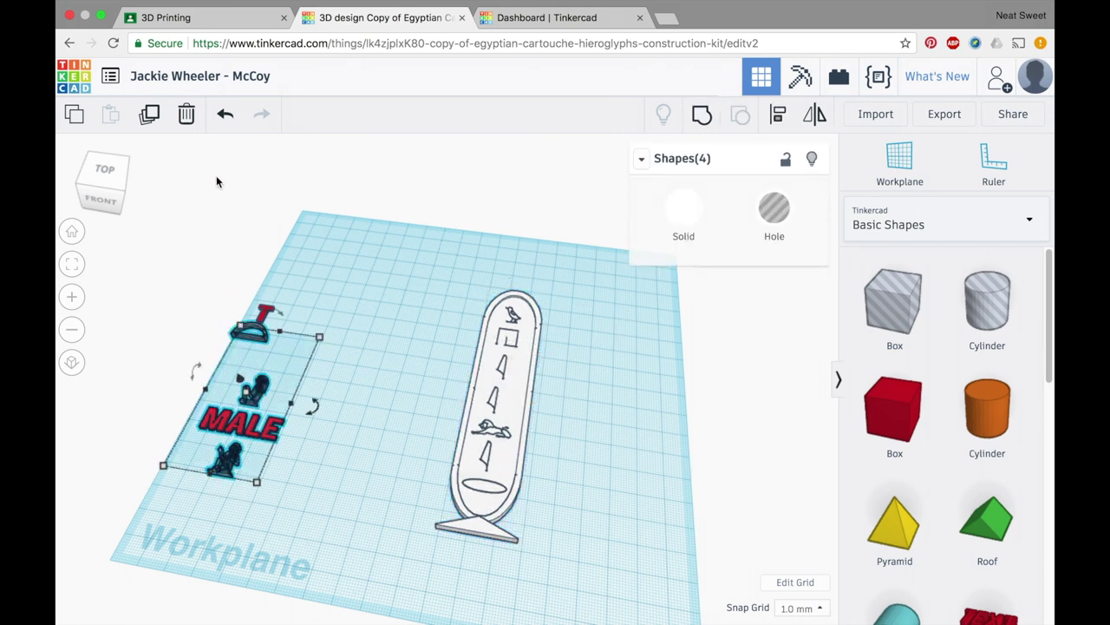
left_click(186, 114)
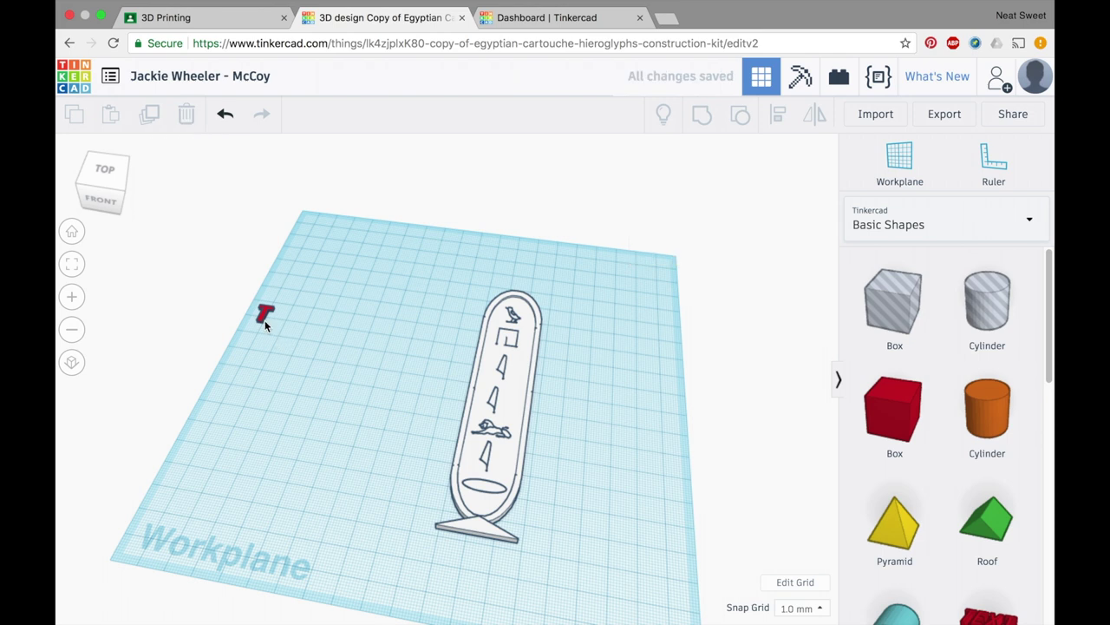
left_click(265, 318)
left_click(186, 115)
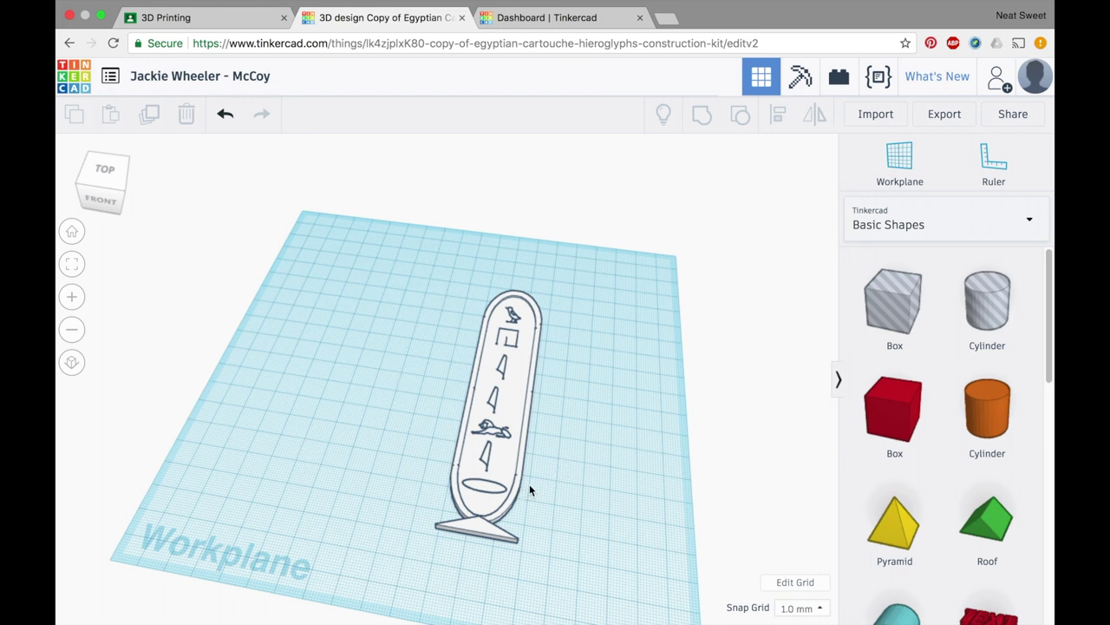
- Reposition and inspect the finished cartouche, then open its Collaborate sharing options
right_click_drag(571, 527, 581, 546)
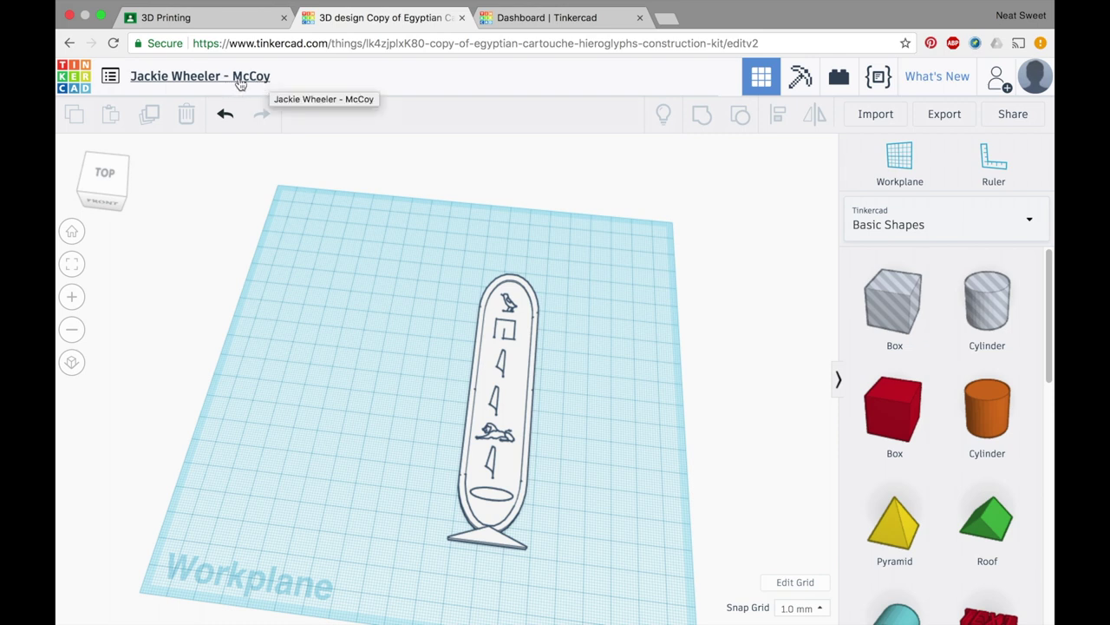
left_click_drag(524, 362, 460, 363)
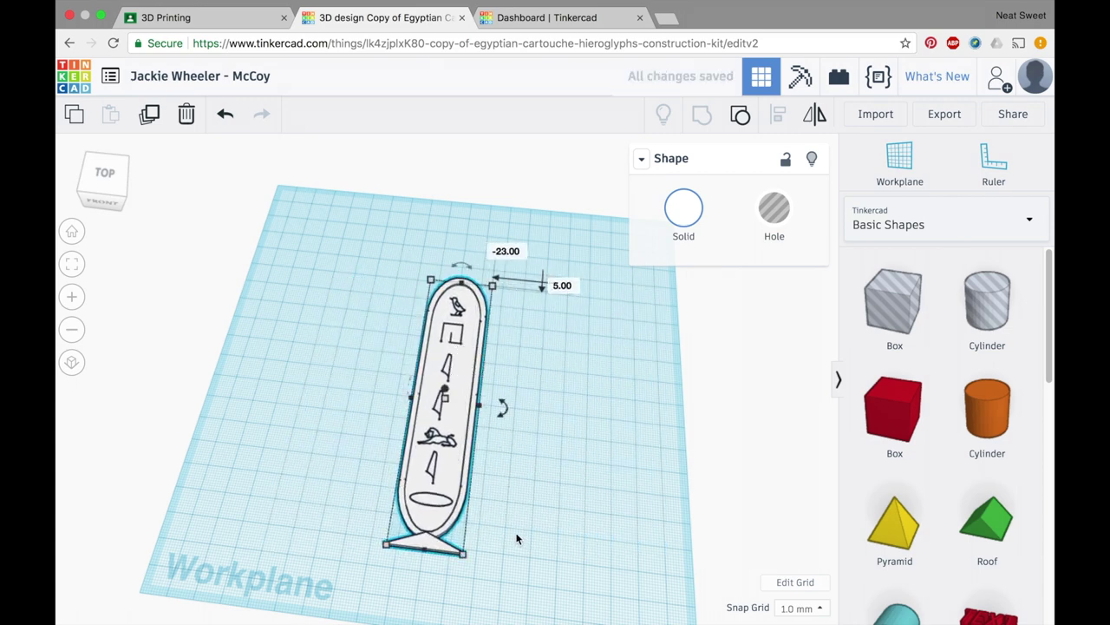
mouse_move(515, 525)
right_mouse_down()
mouse_move(503, 315)
mouse_move(515, 402)
mouse_move(509, 466)
mouse_move(524, 525)
right_mouse_up()
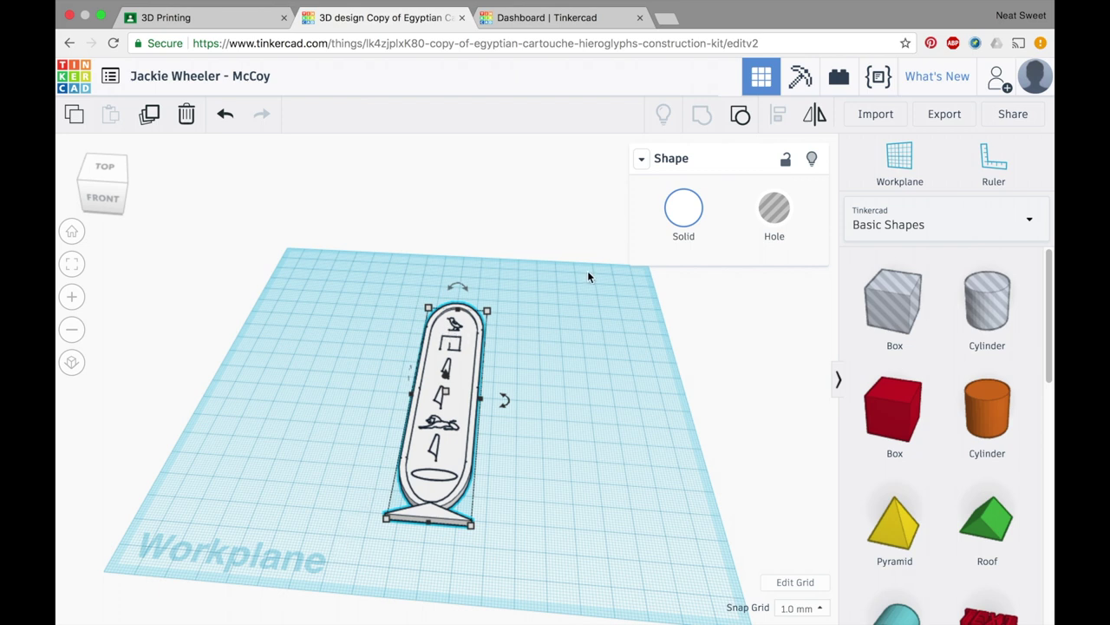
left_click(602, 351)
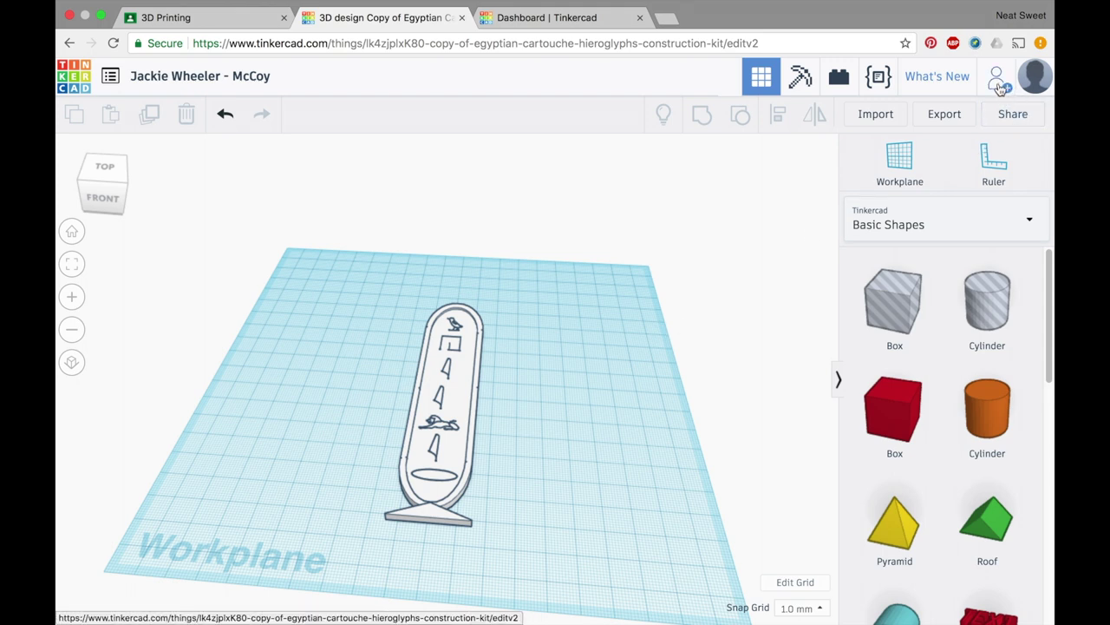
left_click(1007, 92)
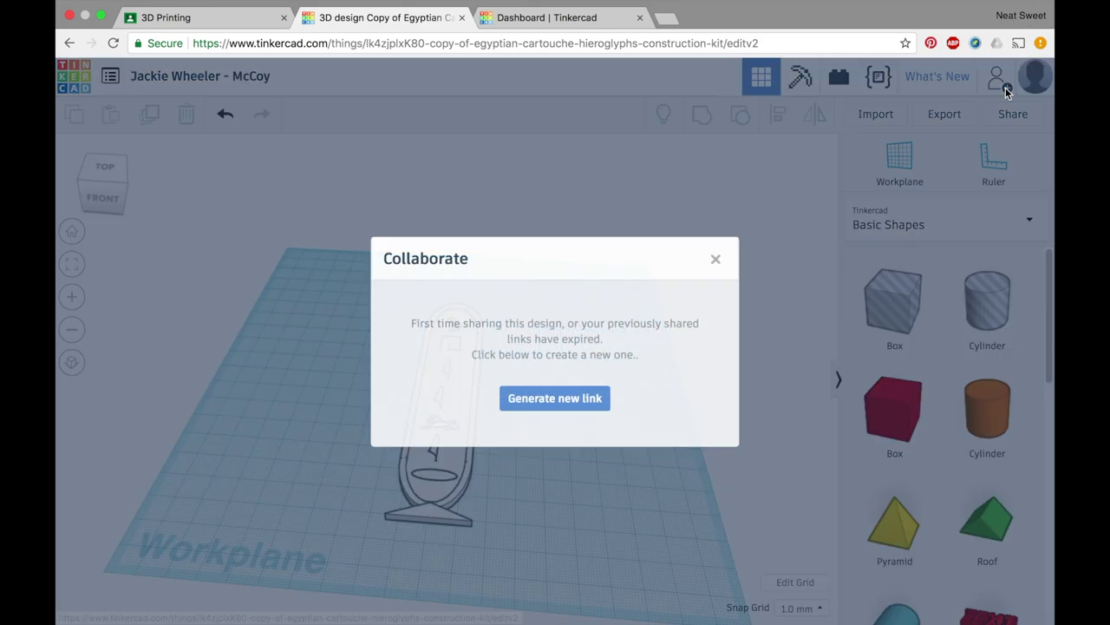
- Generate and copy a new share link, then return to the 3D Printing class in Classroom
left_click(549, 399)
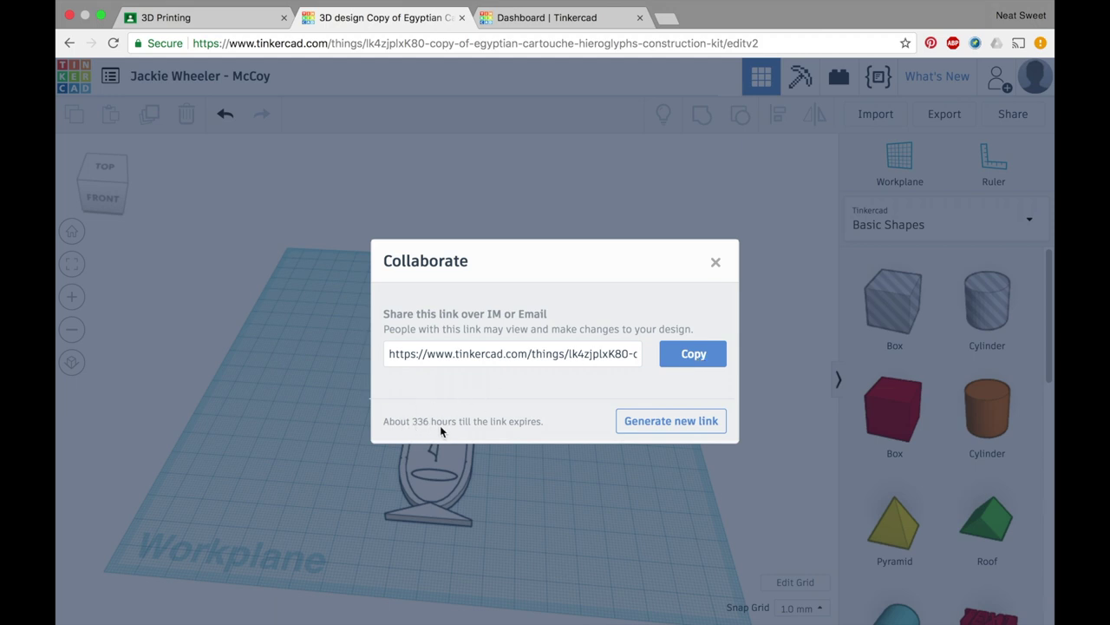
left_click(686, 354)
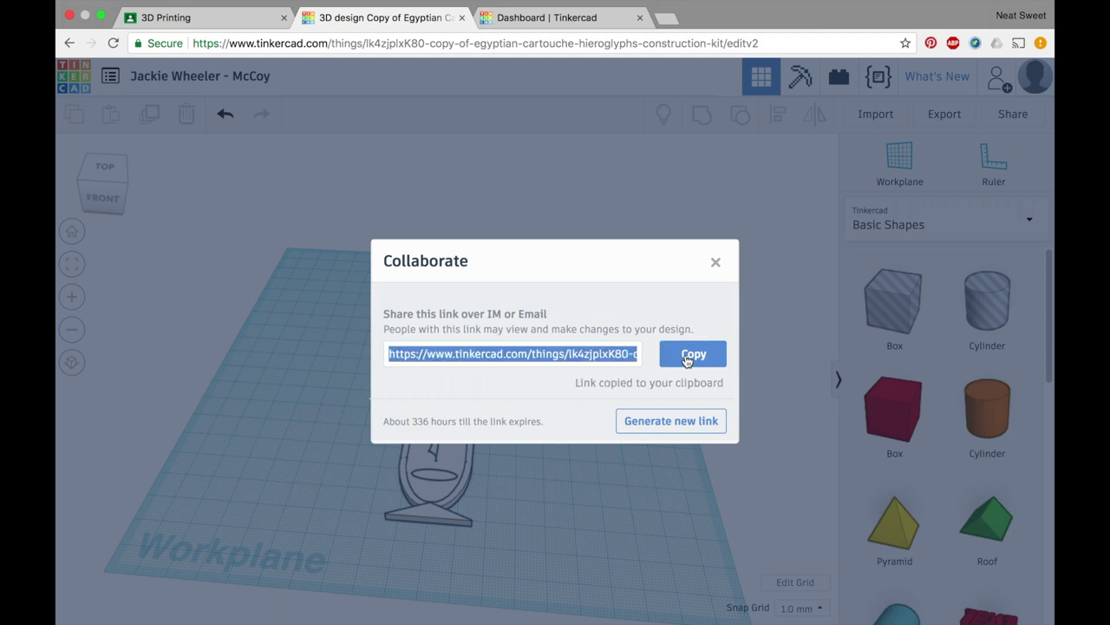
left_click(208, 21)
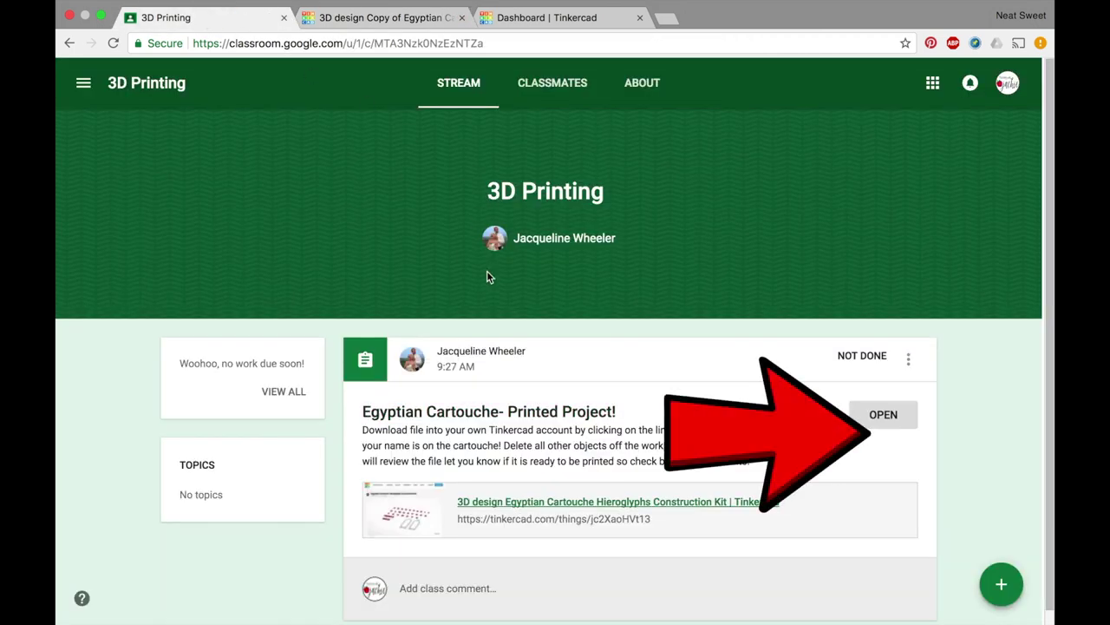
- Open the Egyptian Cartouche assignment and attach the pasted Tinkercad share link as a link
left_click(900, 422)
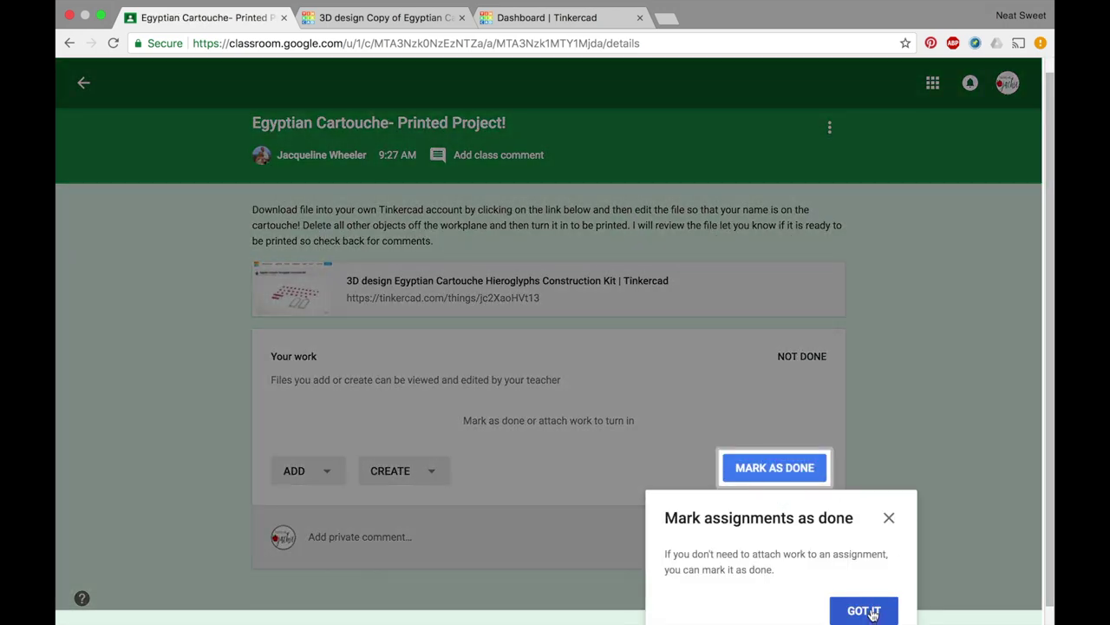
left_click(866, 610)
left_click(336, 489)
left_click(345, 554)
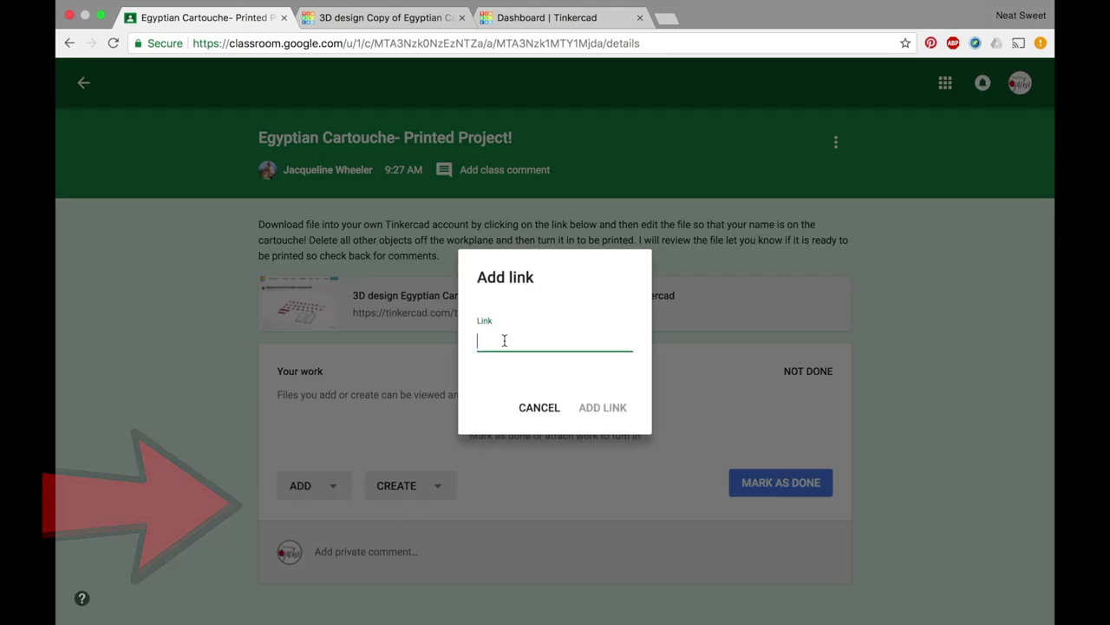
right_click(502, 340)
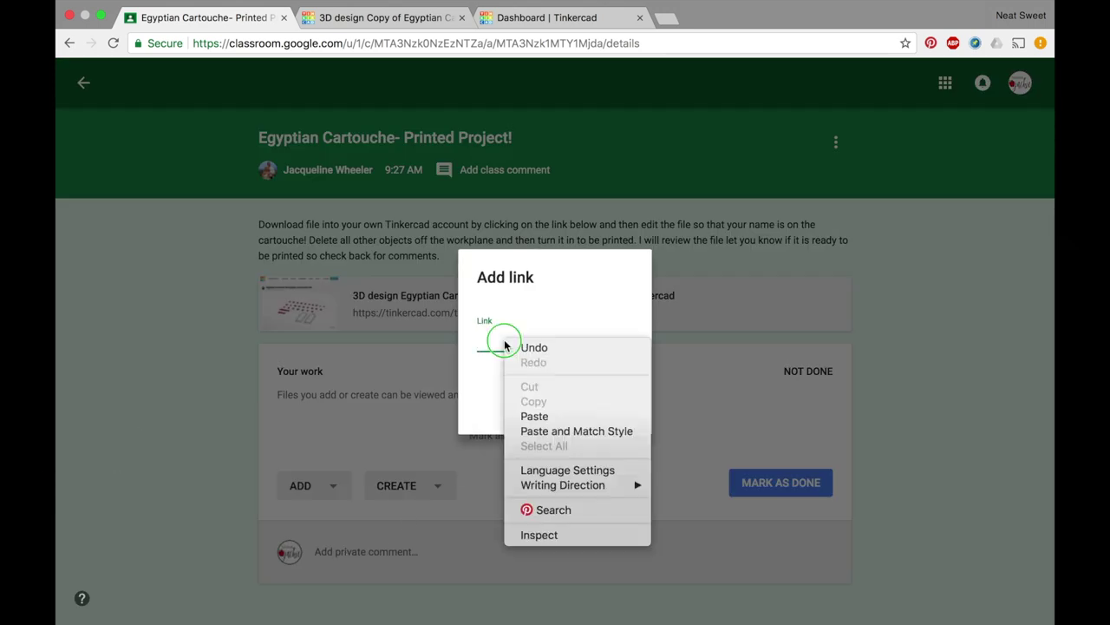
left_click(548, 417)
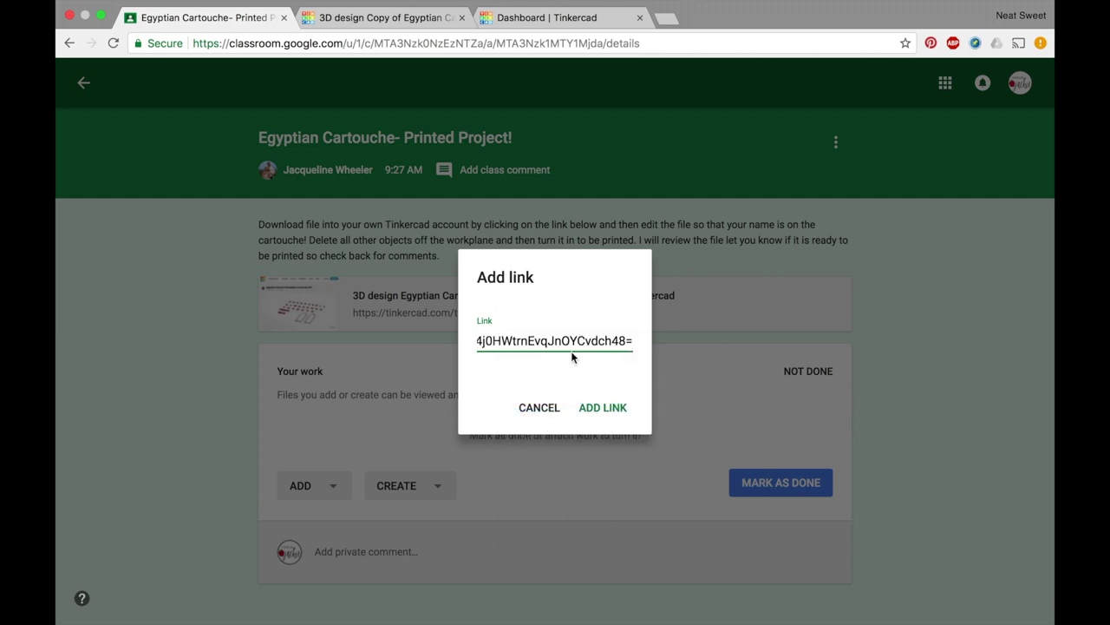
left_click(616, 415)
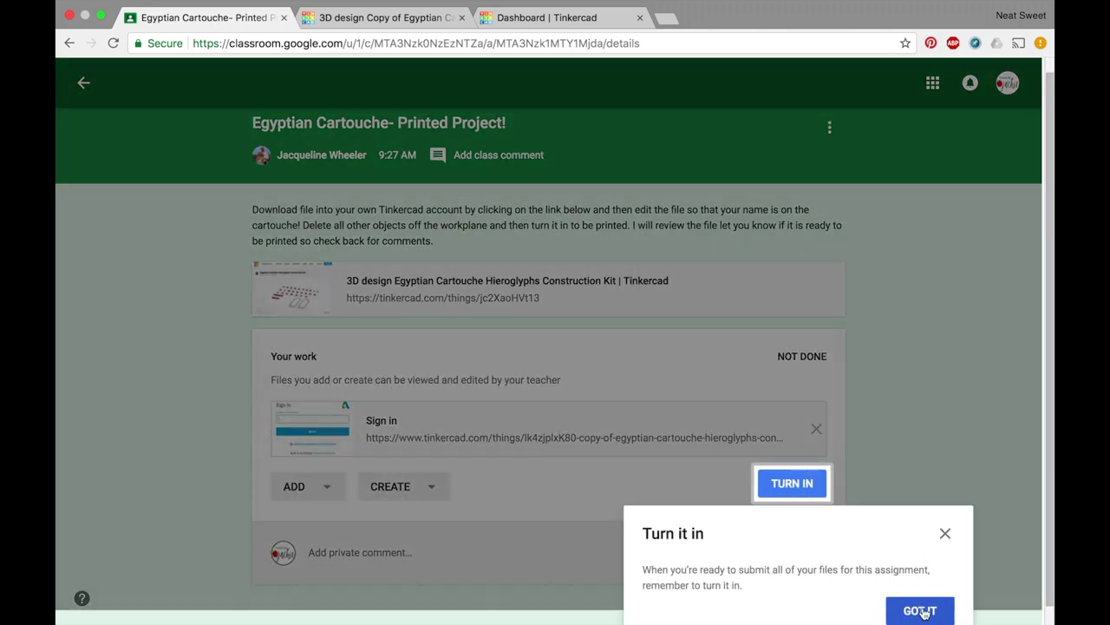
- Turn in the assignment and confirm the submission
left_click(921, 610)
left_click(791, 501)
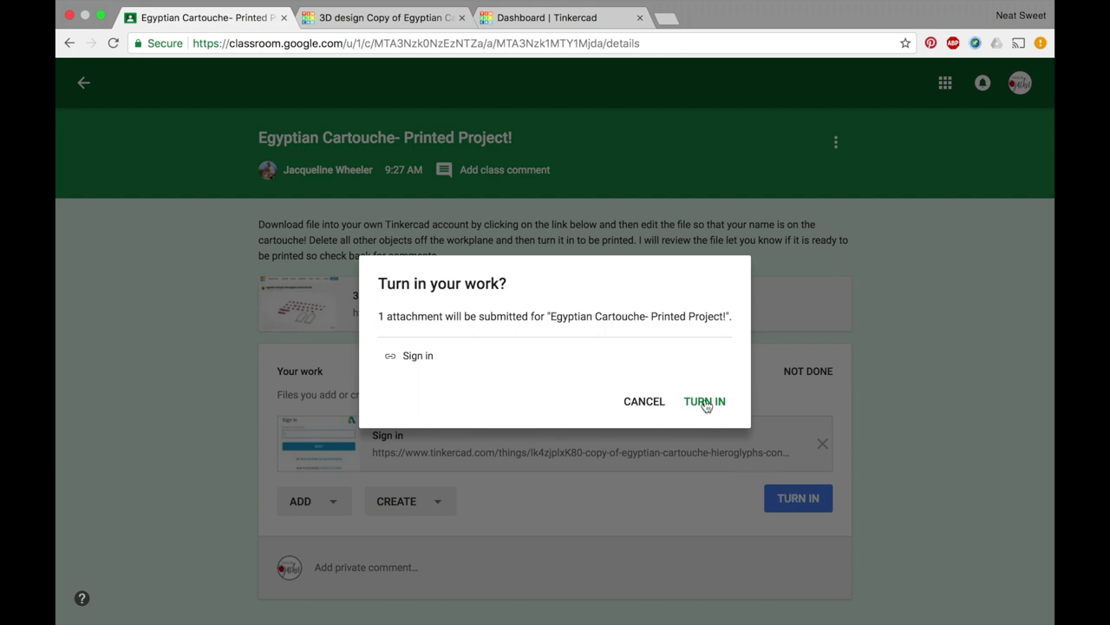
left_click(705, 403)
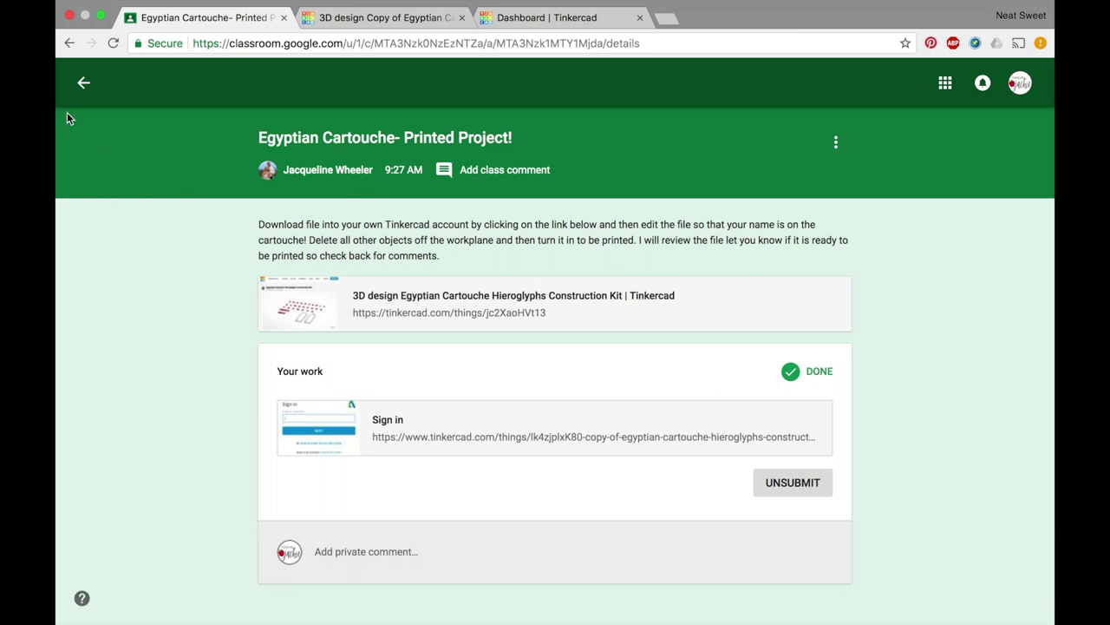
- Reopen the returned Egyptian Cartouche assignment and scroll to its 4/4 grade and private comment
left_click(83, 82)
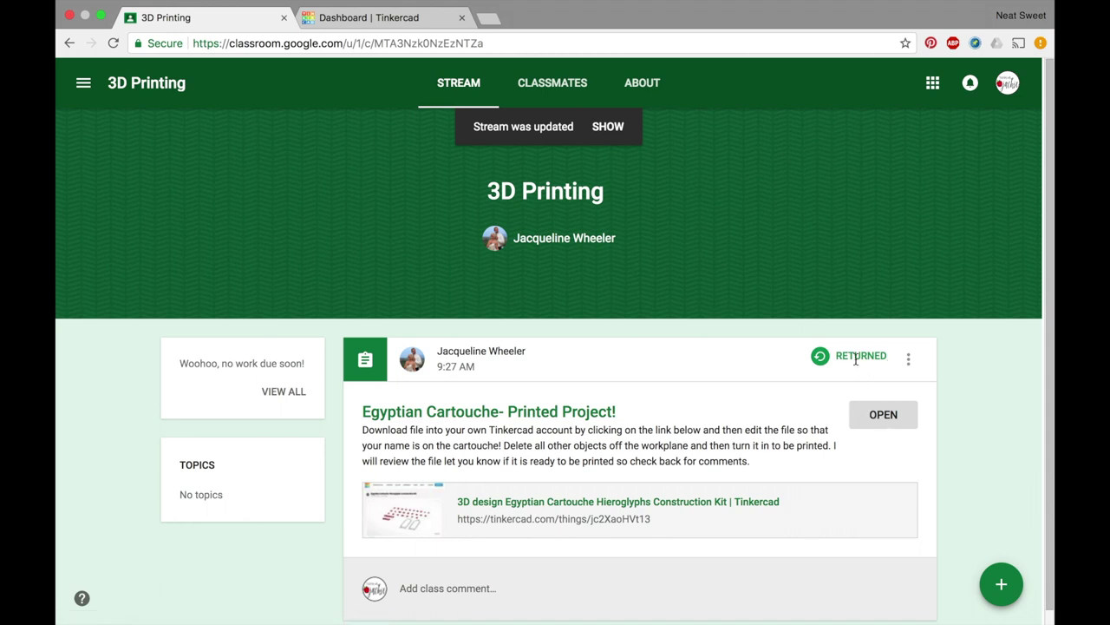
left_click(883, 415)
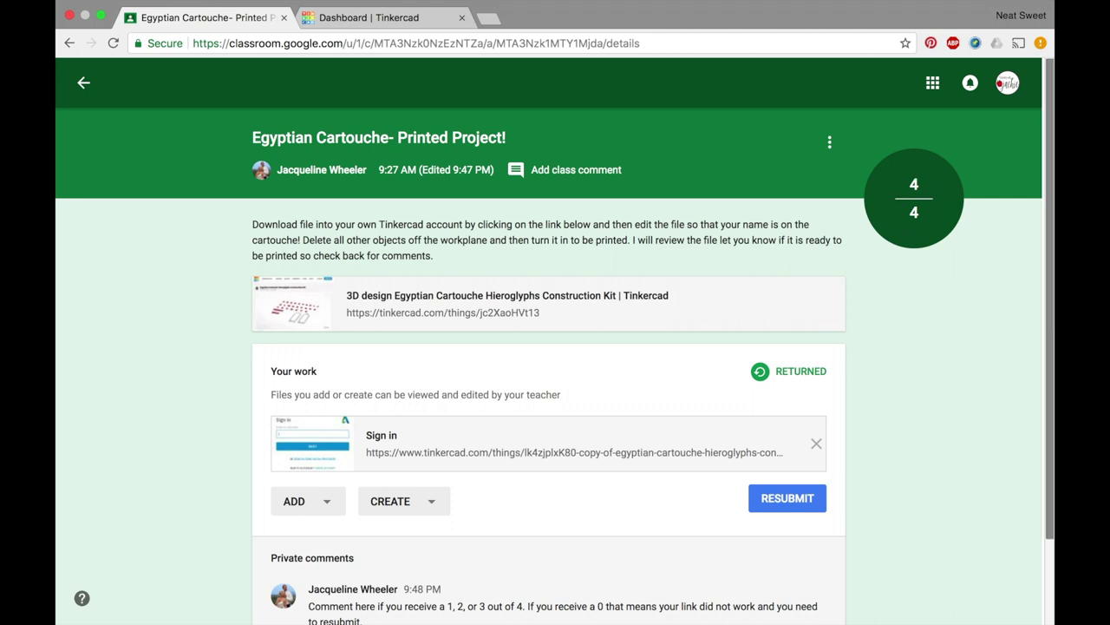
scroll(1049, 330, "down", 3)
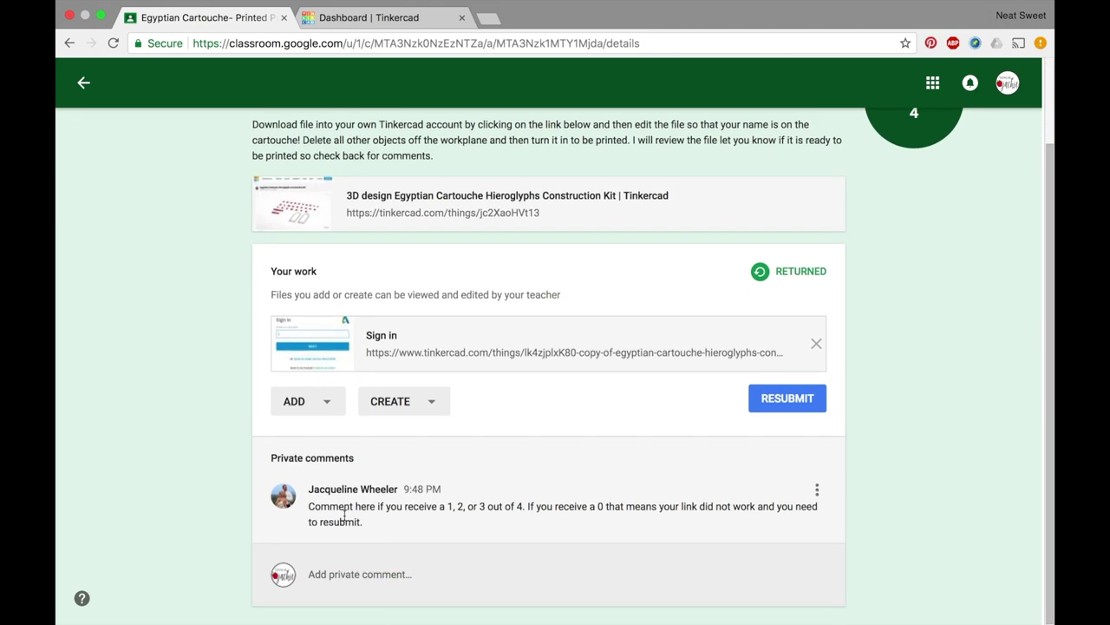